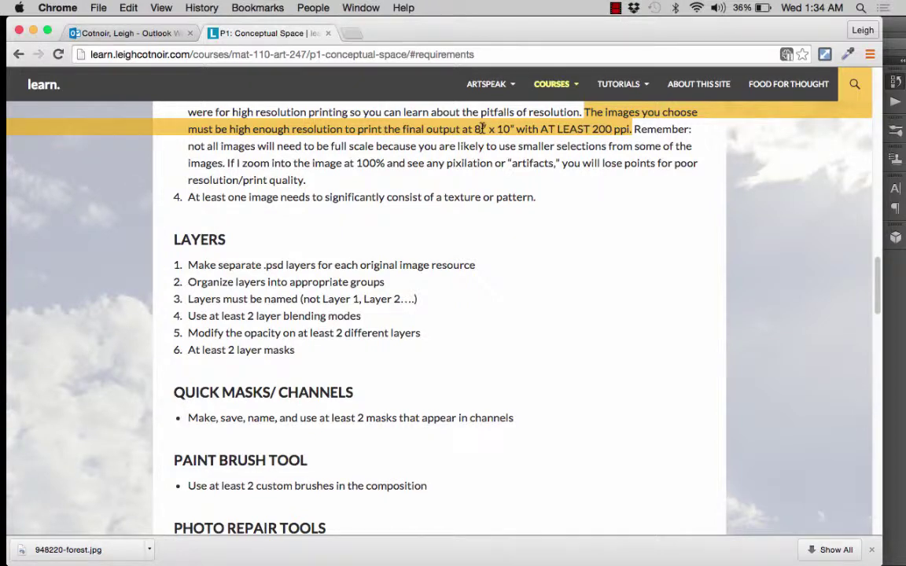
# Switch to Photoshop and check the forest photo's width, height and resolution in Image Size without applying any change
pyautogui.moveTo(7, 150)
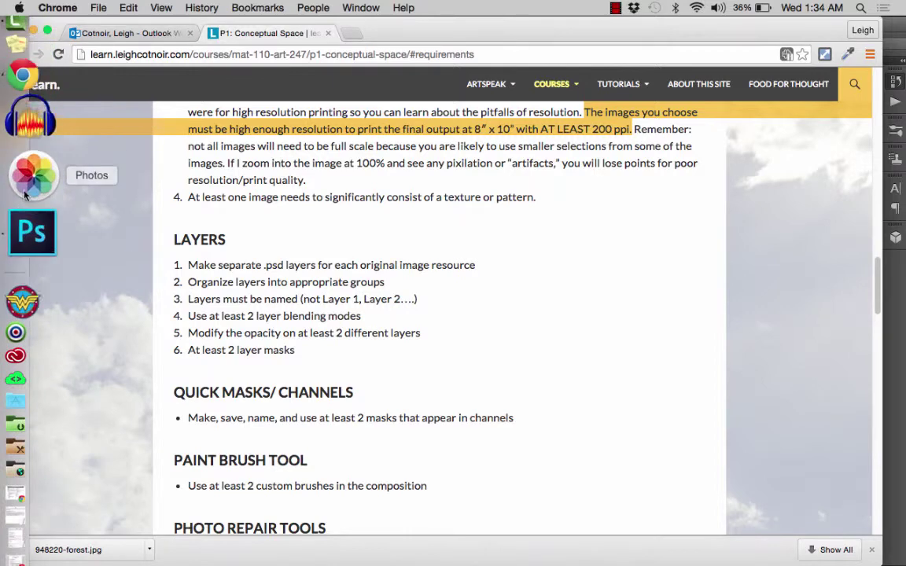
pyautogui.click(29, 203)
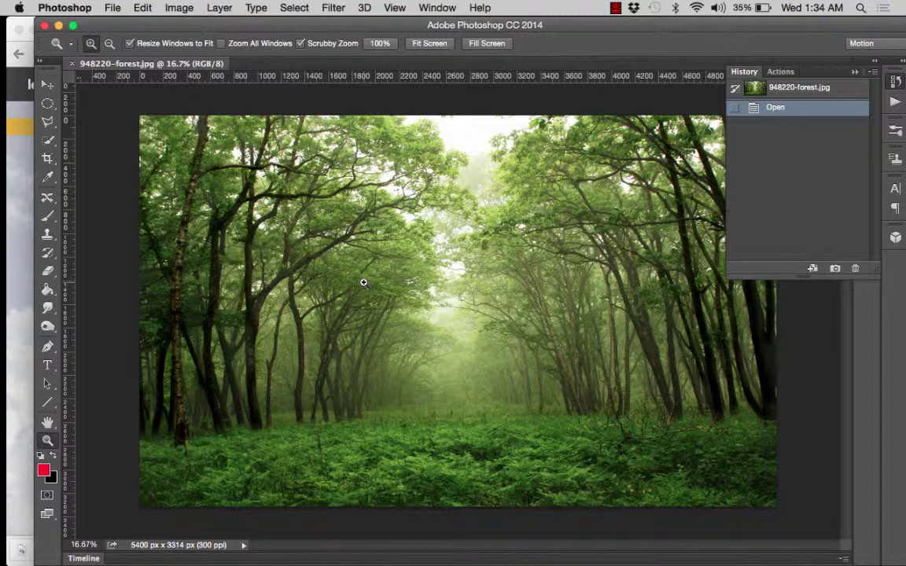
pyautogui.click(178, 8)
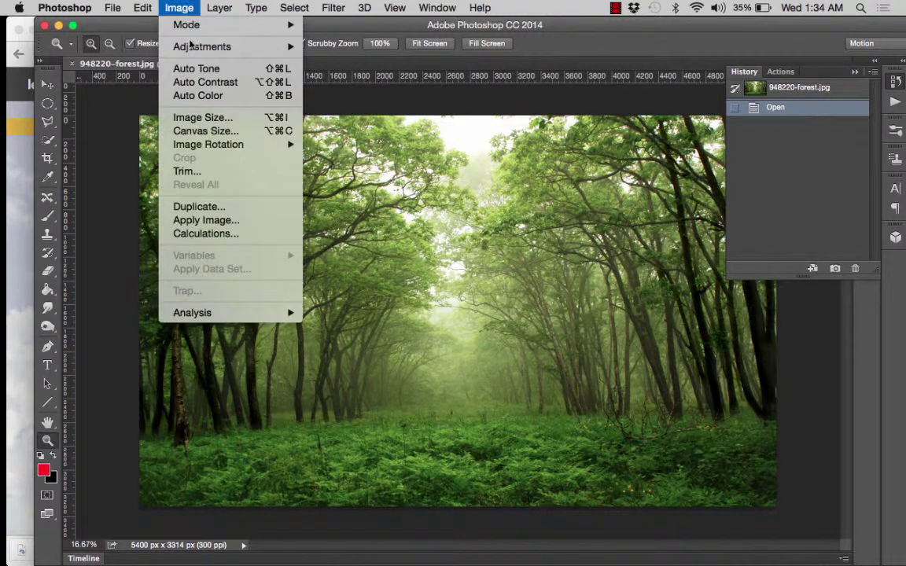
pyautogui.click(204, 117)
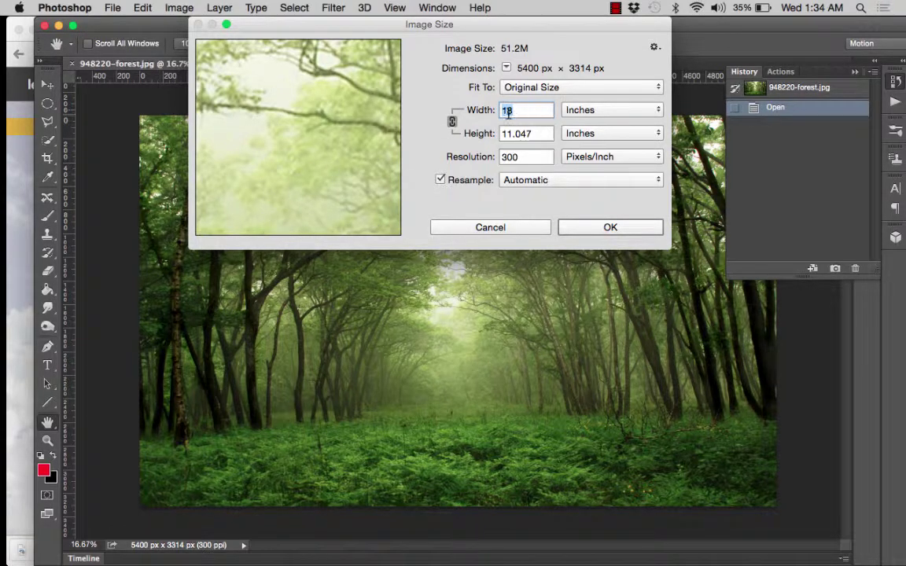
pyautogui.click(511, 111)
pyautogui.doubleClick(533, 134)
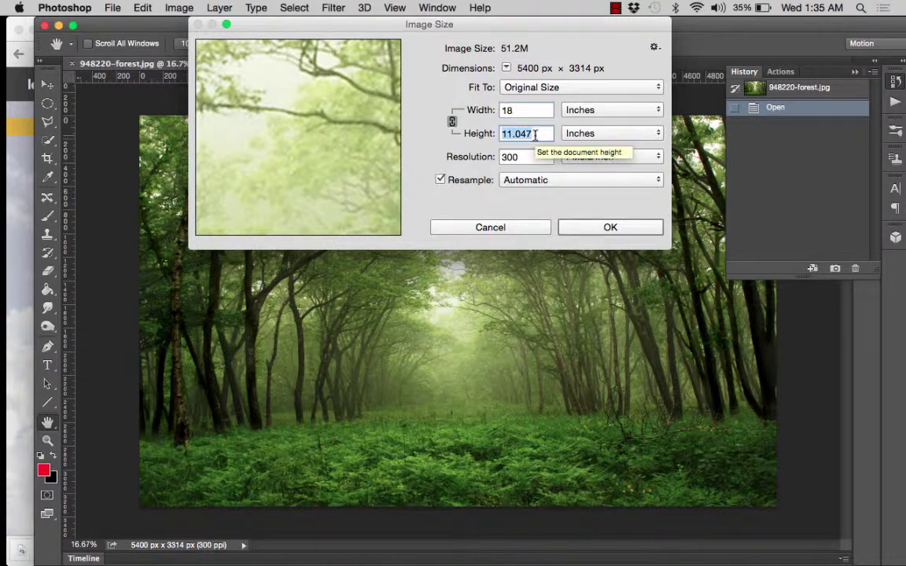
pyautogui.doubleClick(524, 154)
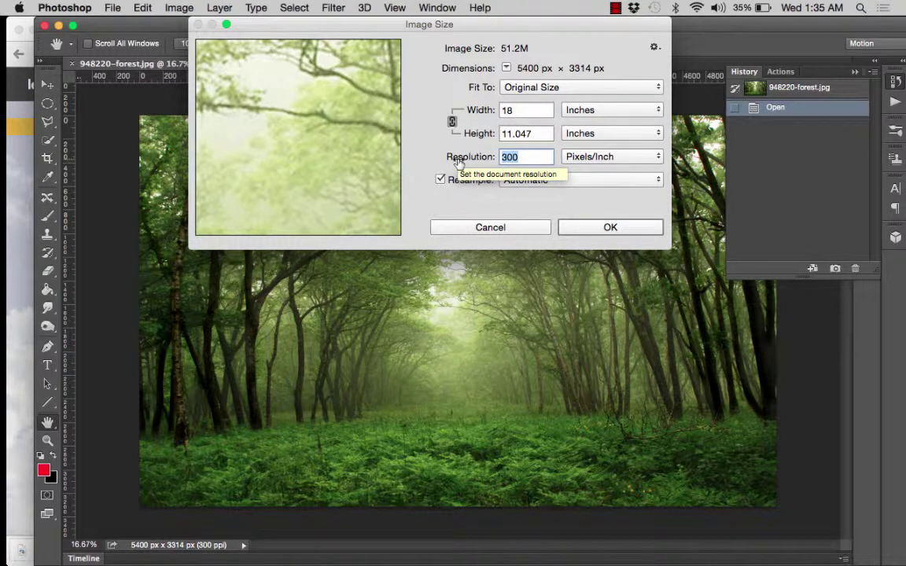
pyautogui.click(441, 180)
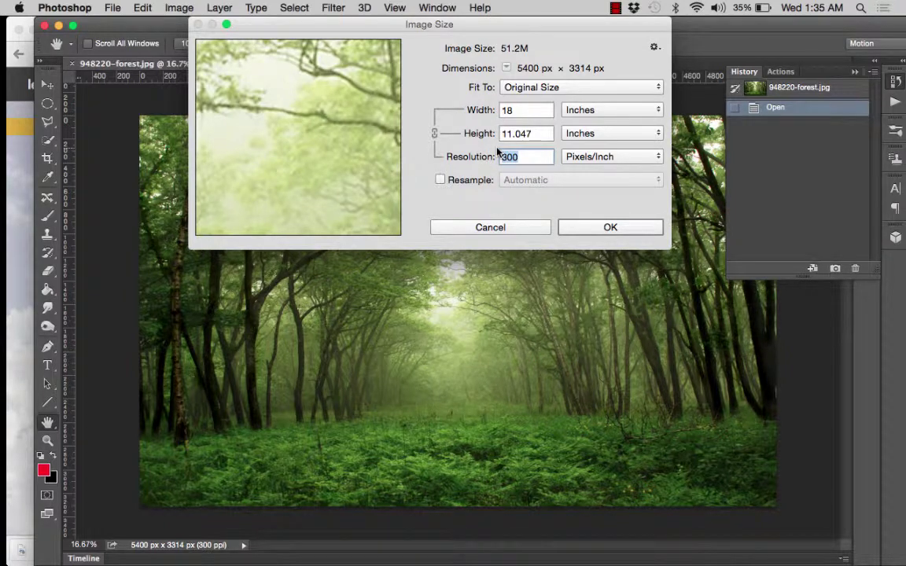
pyautogui.click(493, 228)
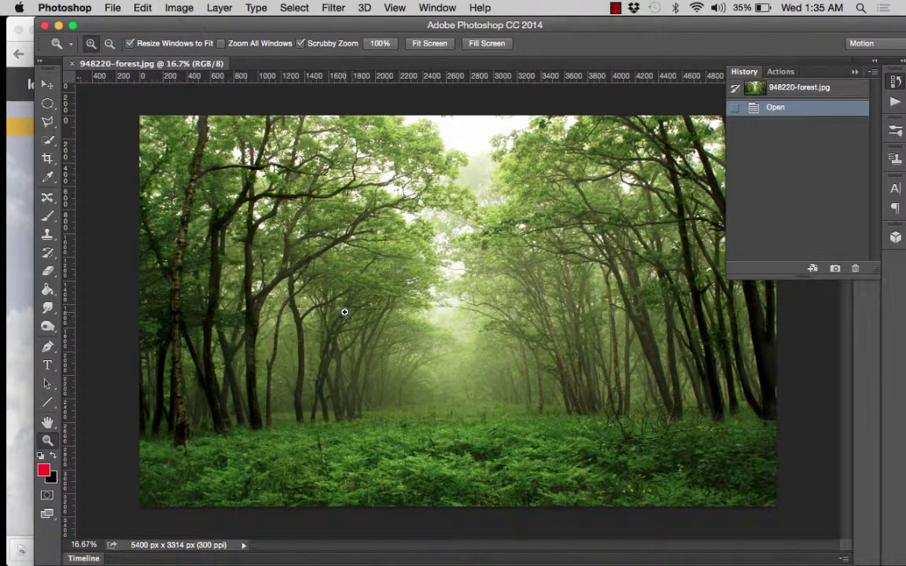
# Examine the forest photo's tree branches and undergrowth at 100% zoom for pixelation or artifacts
pyautogui.click(82, 545)
pyautogui.write('100')
pyautogui.press('Return')
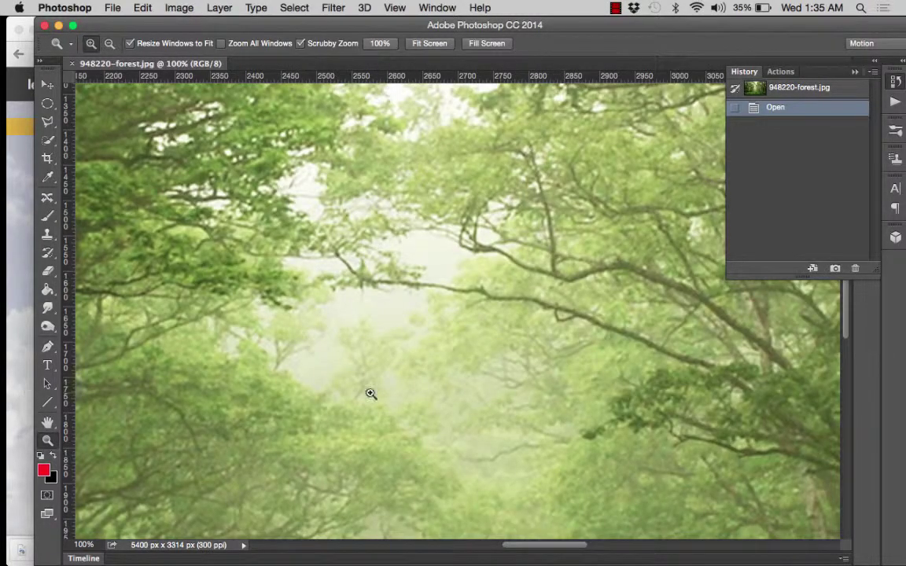
pyautogui.scroll(-5, 433, 363)
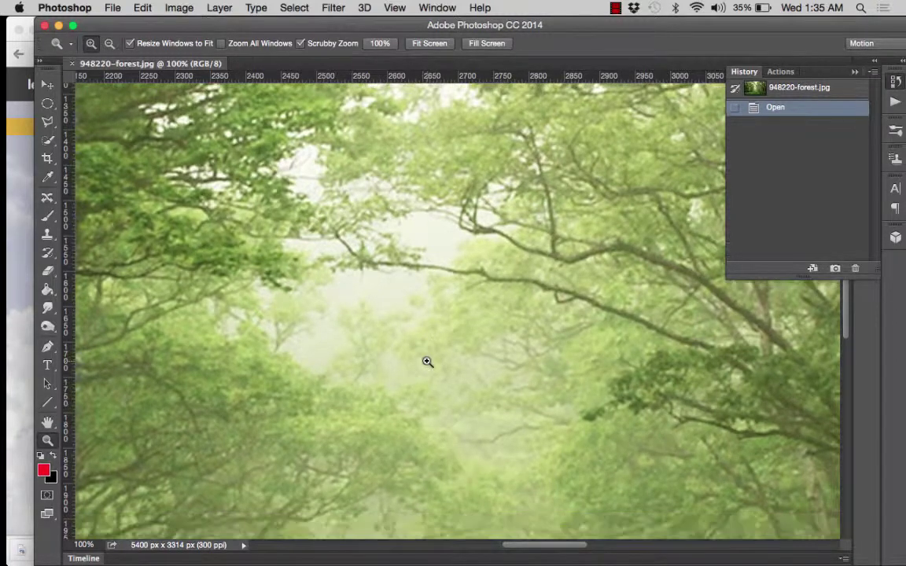
pyautogui.hscroll(-5, 429, 363)
pyautogui.hscroll(-8, 426, 361)
pyautogui.scroll(-3, 427, 361)
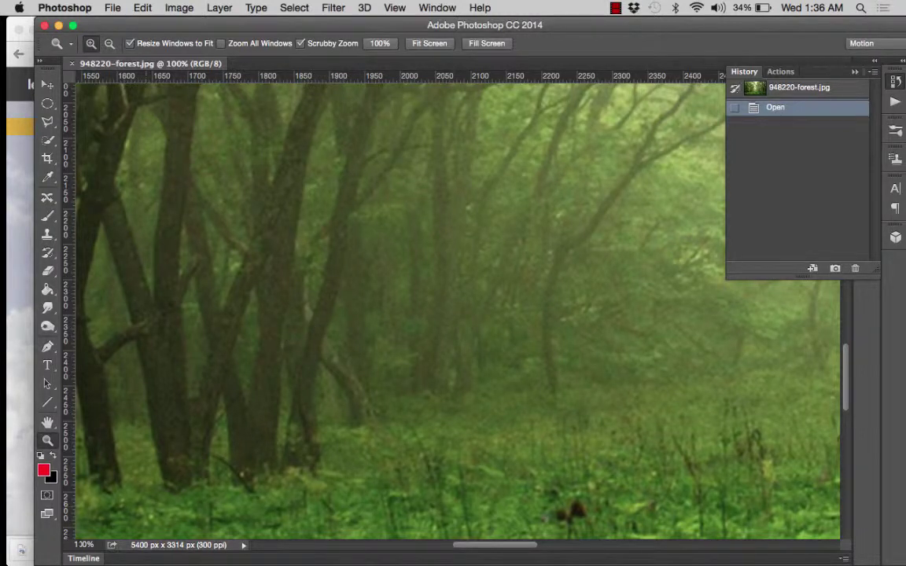
# Examine the forest photo's sharpness at 50% zoom
pyautogui.click(82, 544)
pyautogui.write('50%')
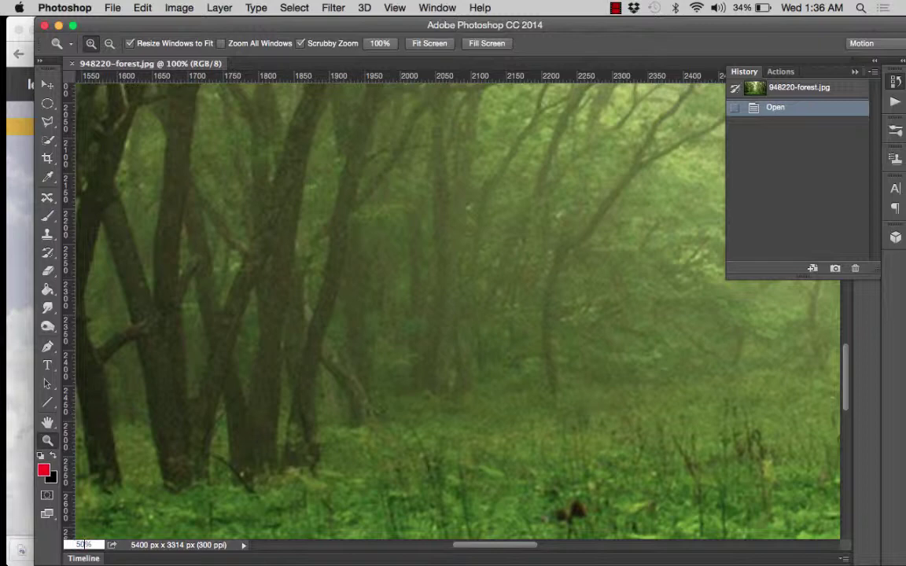
pyautogui.press('Return')
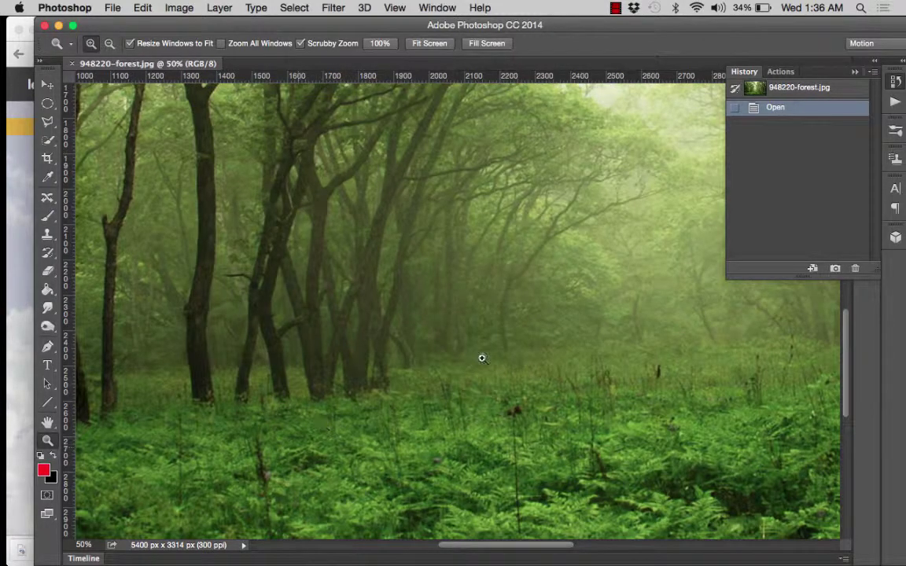
pyautogui.hscroll(2, 573, 249)
pyautogui.scroll(2, 572, 249)
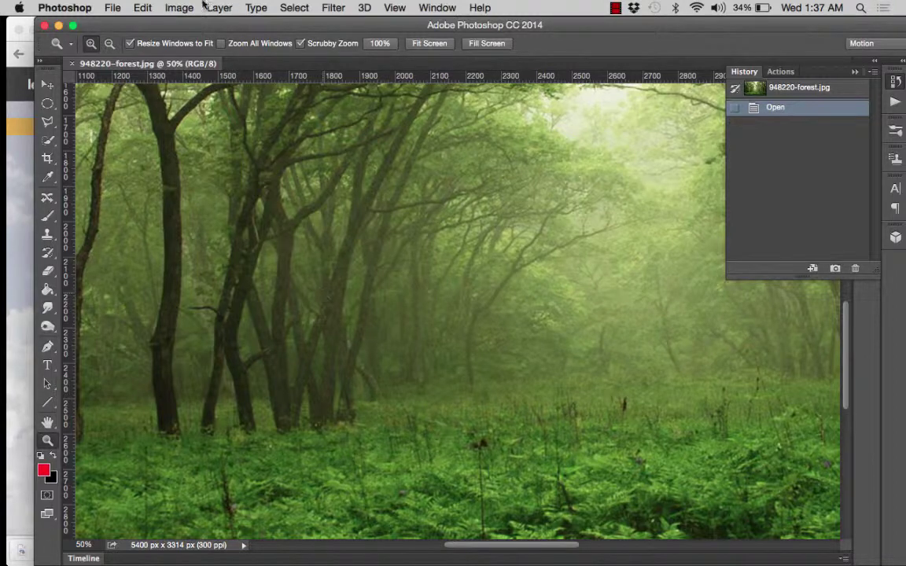
# Open the Image Size settings, turn off resampling and inspect the ferns in the 100% preview
pyautogui.click(179, 8)
pyautogui.moveTo(203, 54)
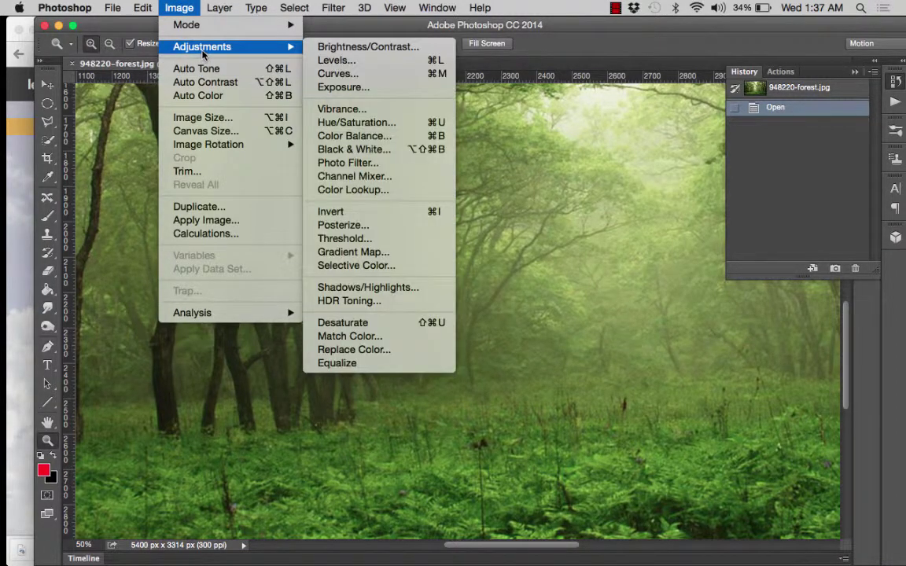
pyautogui.click(203, 118)
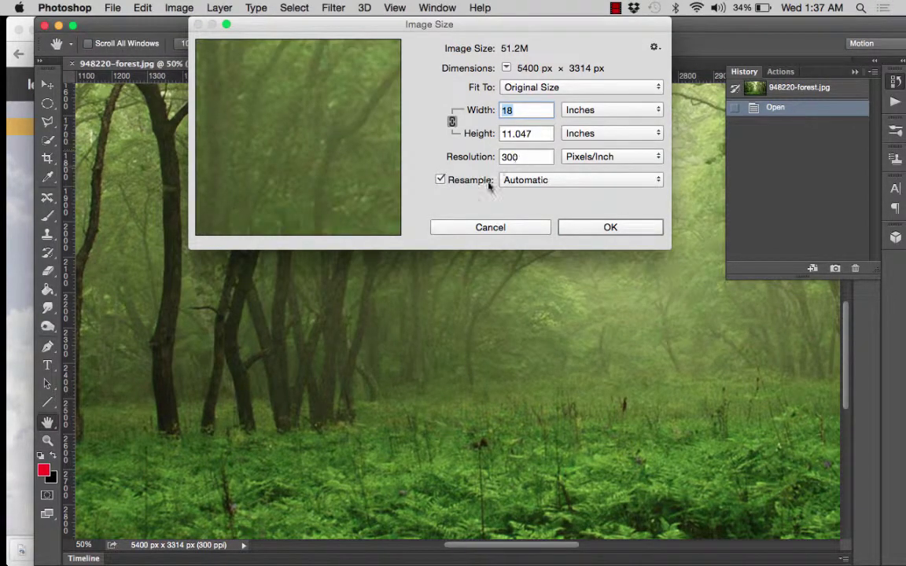
pyautogui.click(441, 179)
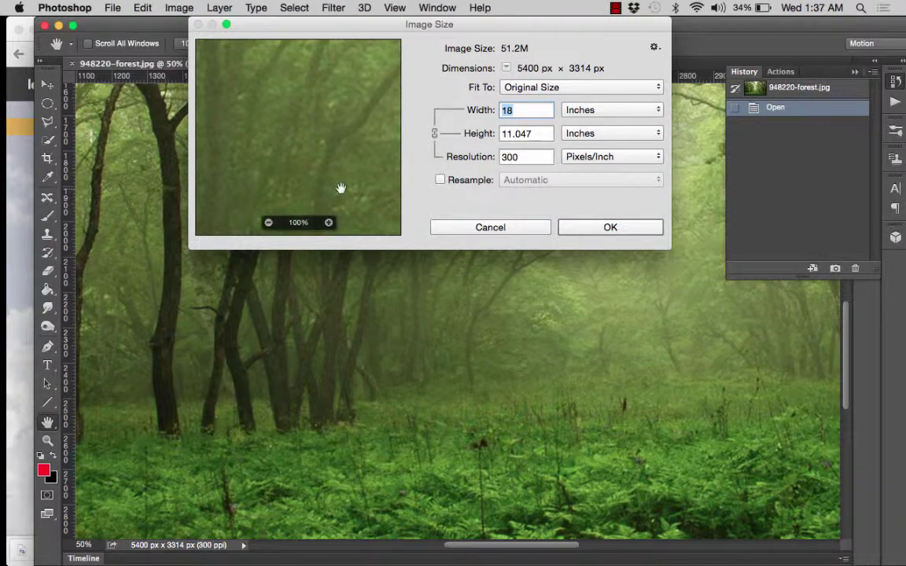
pyautogui.moveTo(339, 188); pyautogui.dragTo(238, 118)
pyautogui.moveTo(359, 160); pyautogui.dragTo(219, 105)
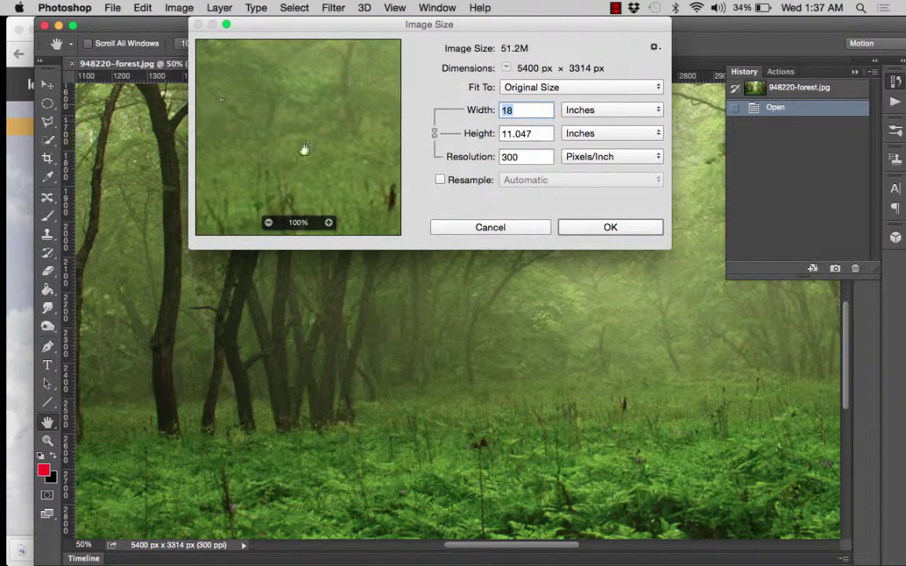
pyautogui.moveTo(336, 156); pyautogui.dragTo(294, 70)
pyautogui.moveTo(354, 188); pyautogui.dragTo(353, 87)
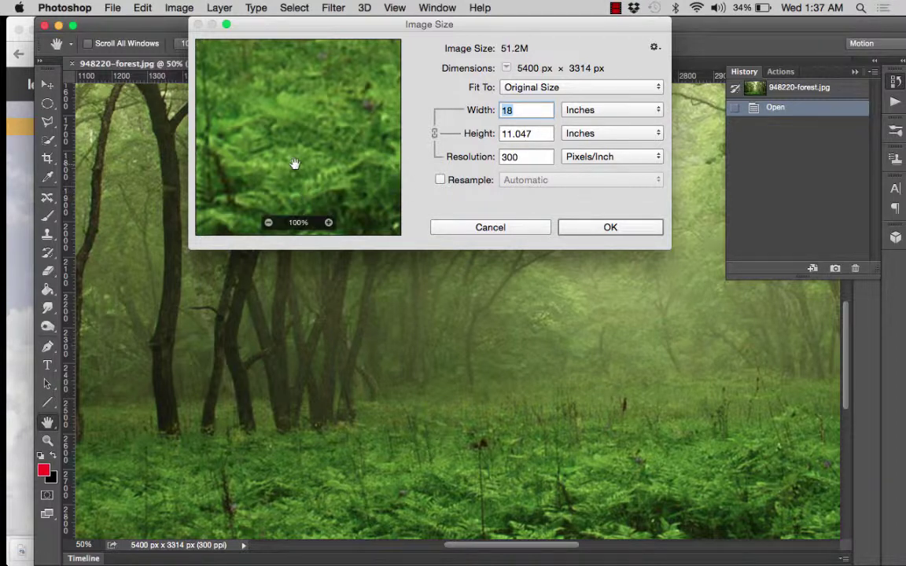
pyautogui.moveTo(252, 176); pyautogui.dragTo(338, 124)
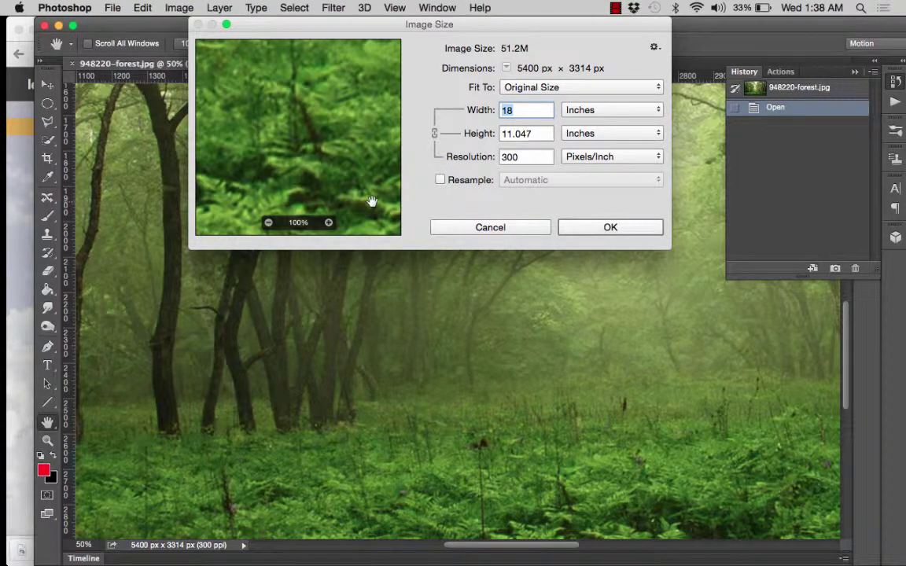
# Set the height to 8 inches without resampling, then turn on resampling and set the resolution to 200 pixels/inch
pyautogui.click(534, 135)
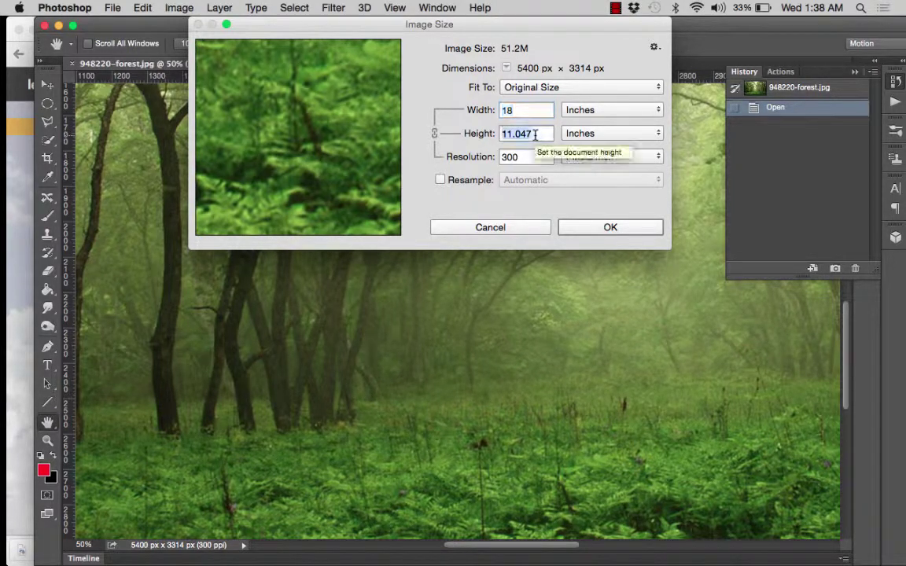
pyautogui.write('8')
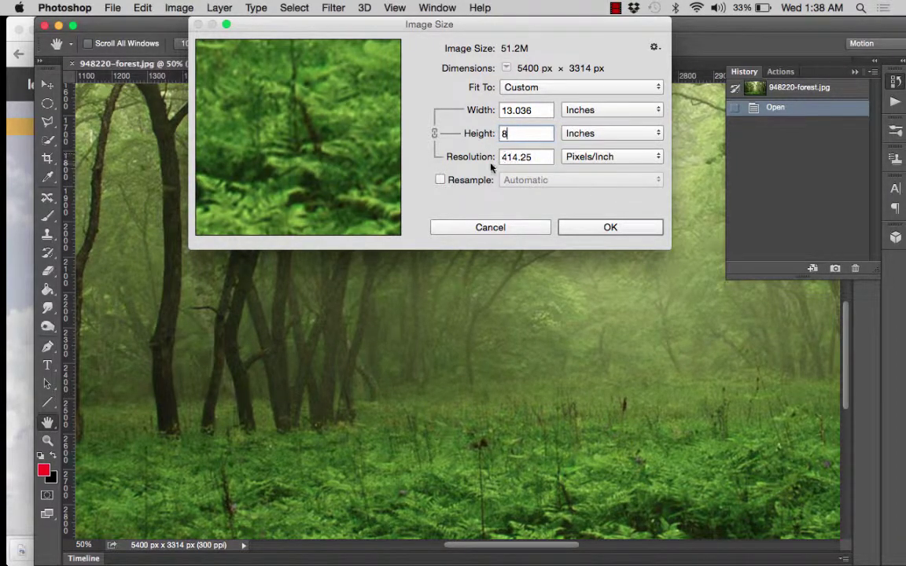
pyautogui.click(441, 180)
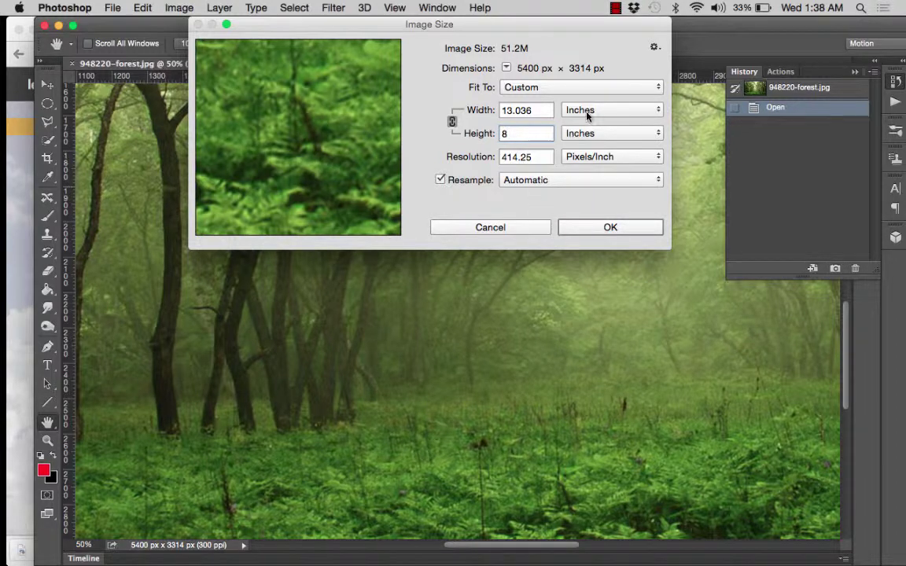
pyautogui.doubleClick(532, 157)
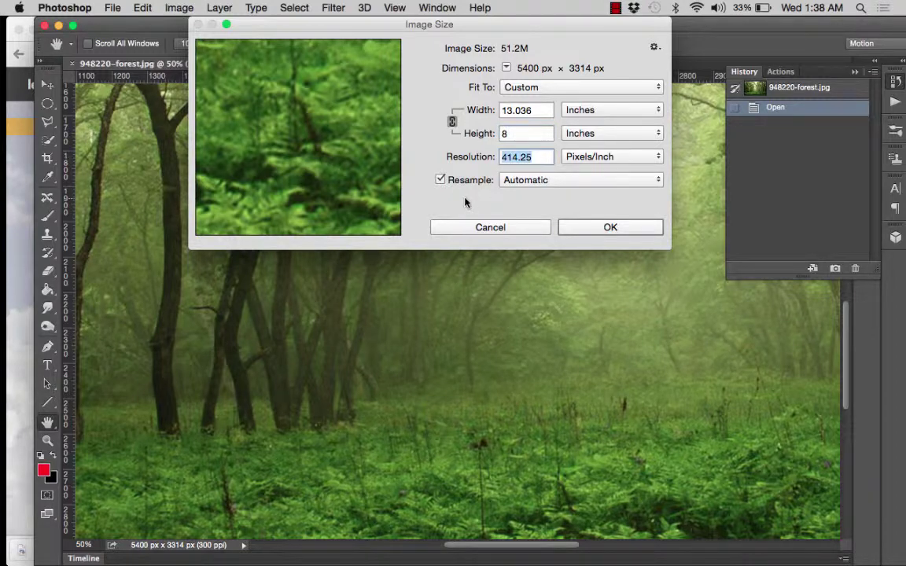
pyautogui.write('200')
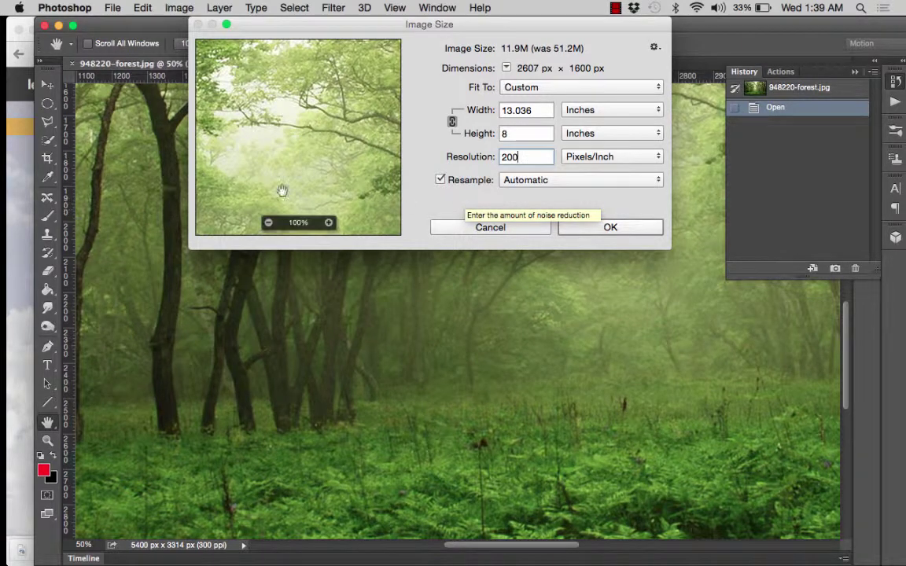
# Inspect the trees and ferns in the preview and apply the new image size
pyautogui.moveTo(318, 178); pyautogui.dragTo(277, 128)
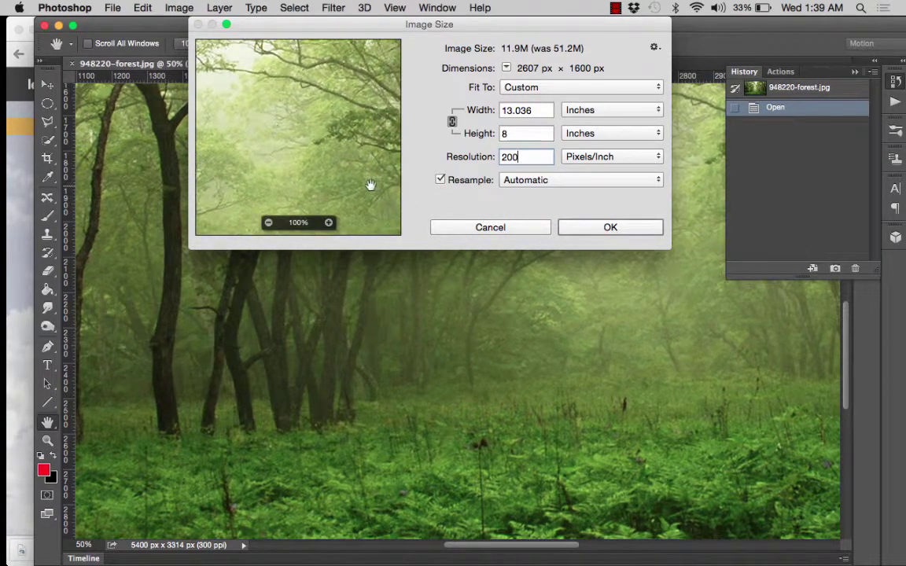
pyautogui.moveTo(366, 184); pyautogui.dragTo(292, 95)
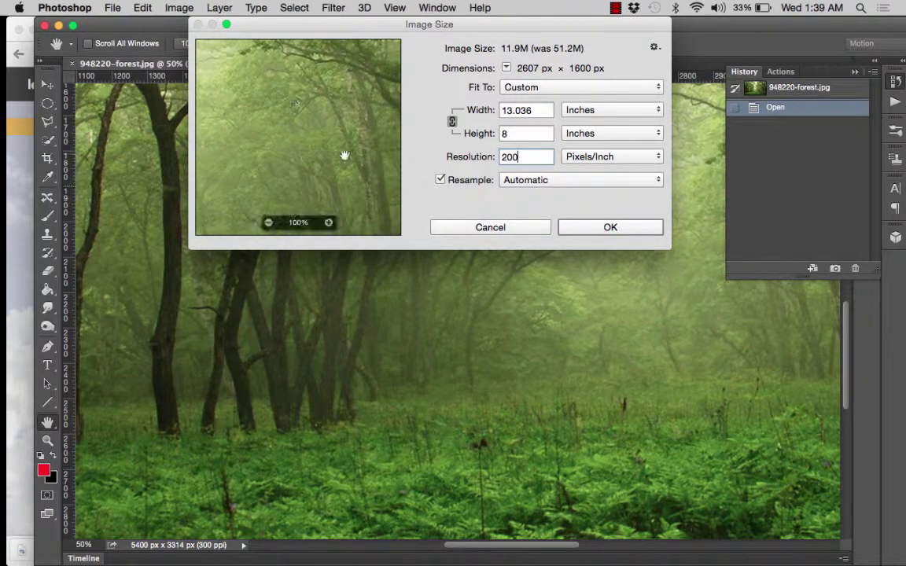
pyautogui.moveTo(344, 156); pyautogui.dragTo(206, 125)
pyautogui.moveTo(357, 188); pyautogui.dragTo(332, 57)
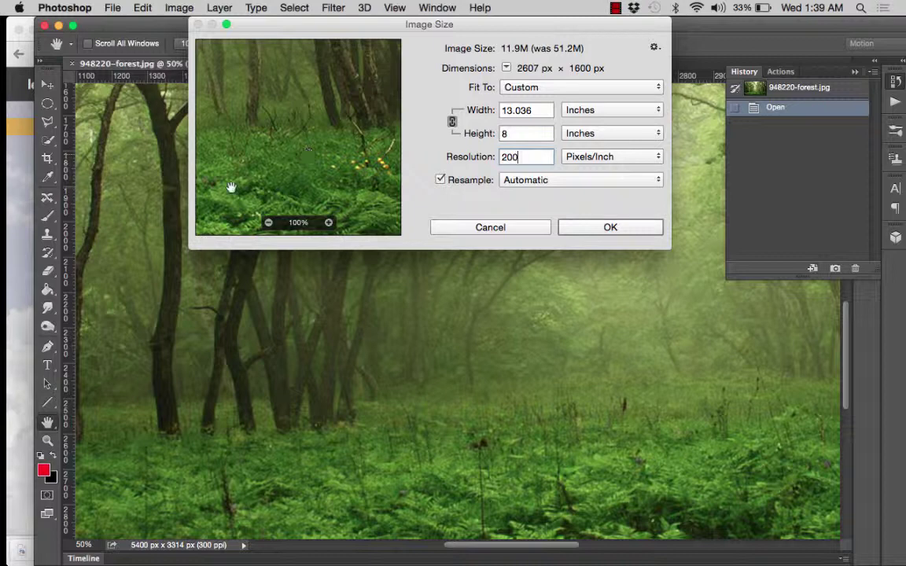
pyautogui.moveTo(233, 188); pyautogui.dragTo(314, 108)
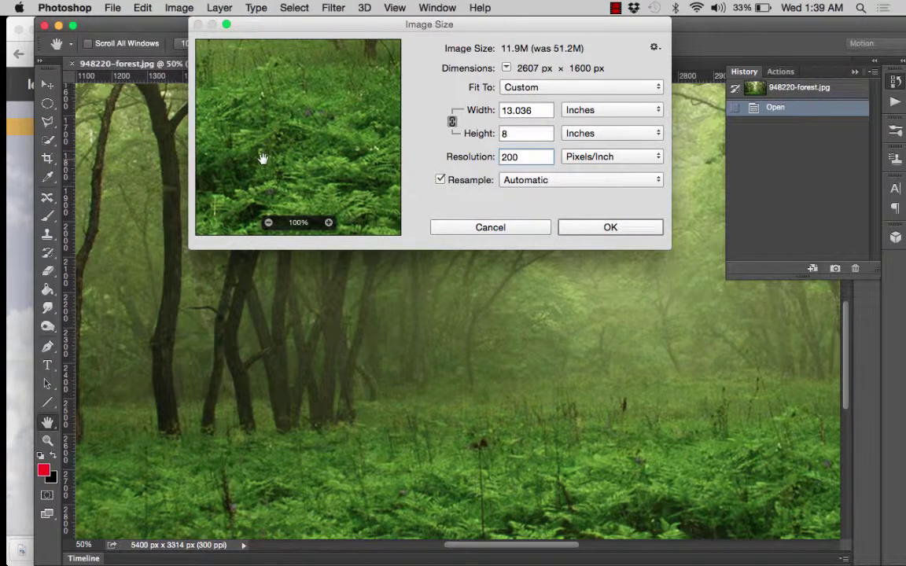
pyautogui.click(611, 227)
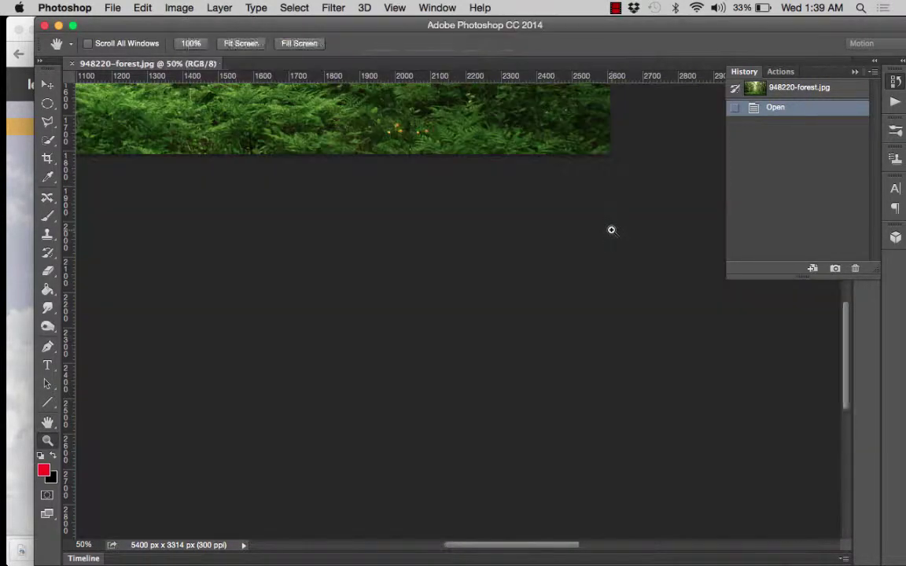
# Examine the resized forest photo at 100% zoom for print quality
pyautogui.press('z')
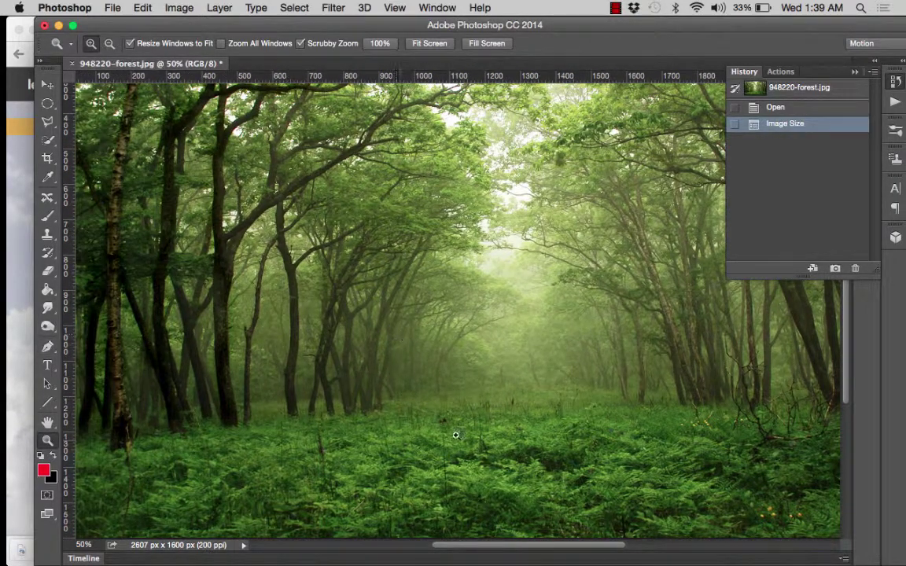
pyautogui.click(82, 545)
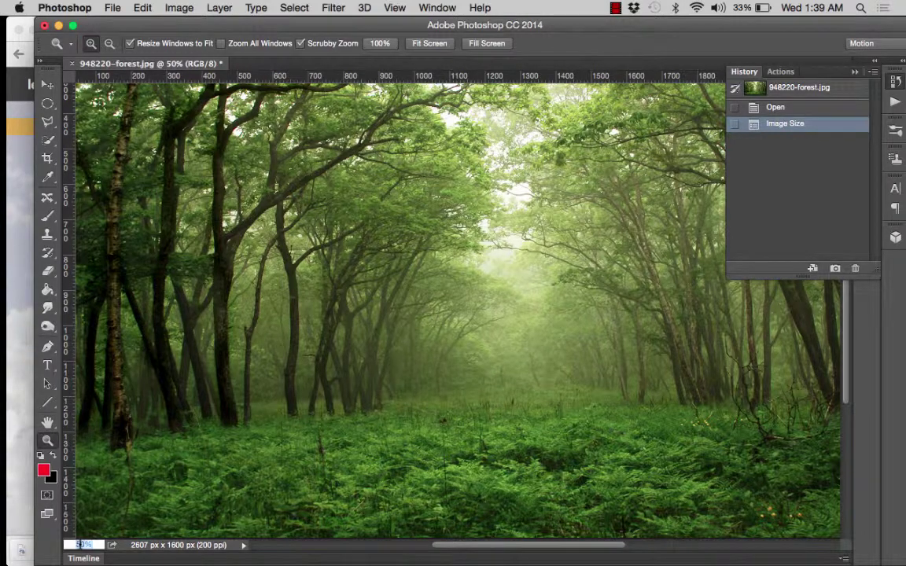
pyautogui.write('100')
pyautogui.press('Return')
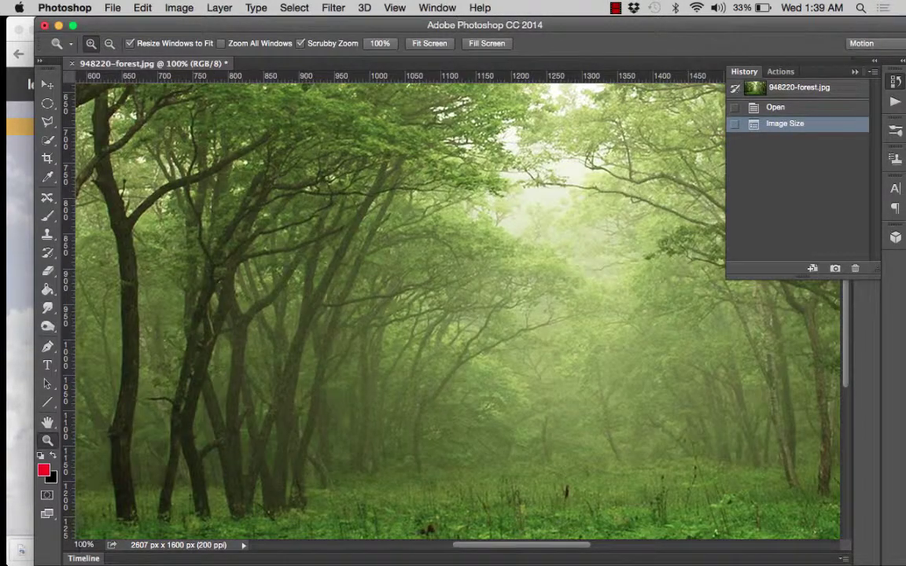
pyautogui.scroll(-5, 369, 415)
pyautogui.scroll(2, 368, 414)
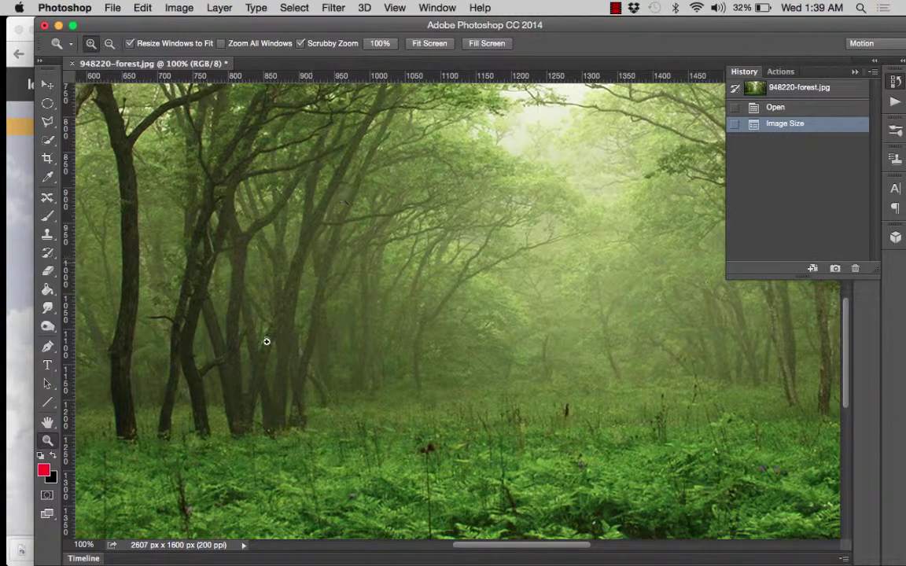
# Shape an RGB Curves adjustment into an S-curve with points at input 93, output 76 and input 168, output 177
pyautogui.click(178, 7)
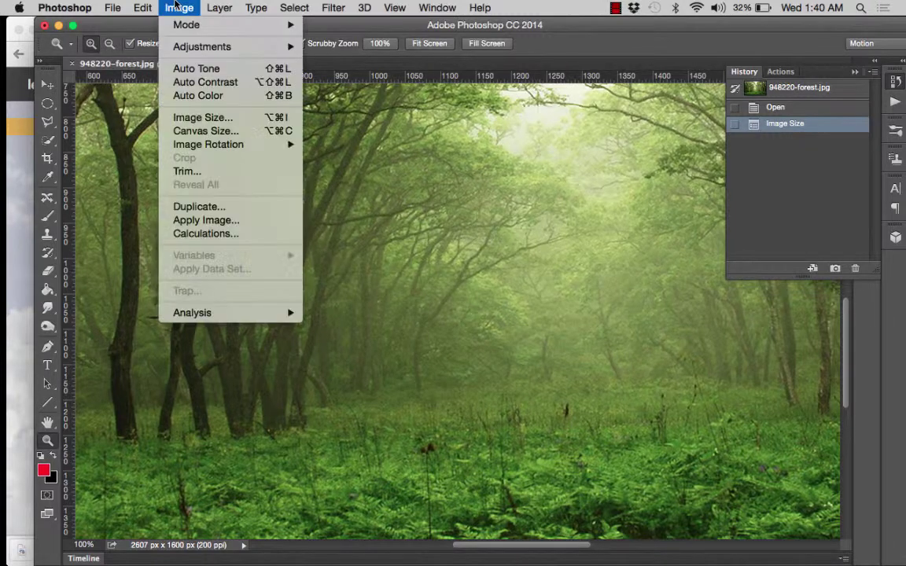
pyautogui.moveTo(180, 52)
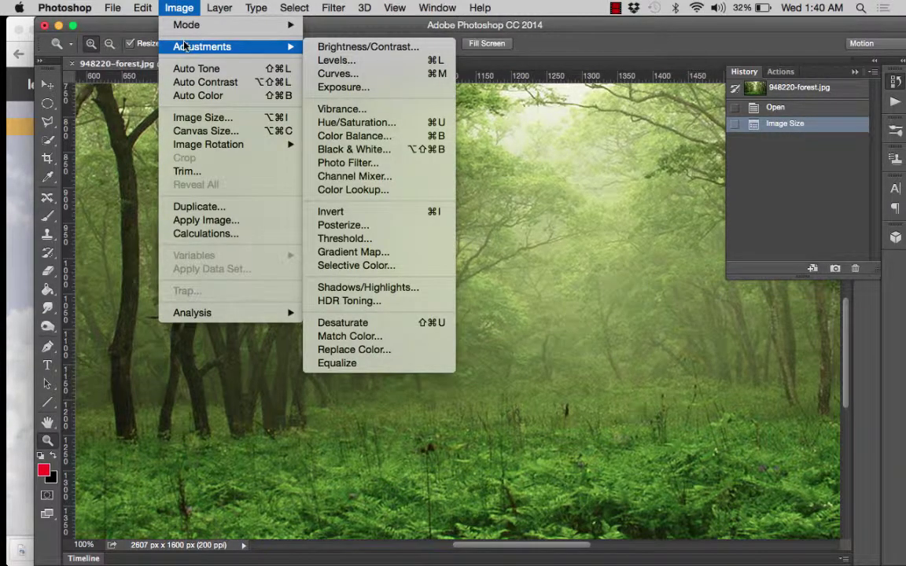
pyautogui.click(342, 75)
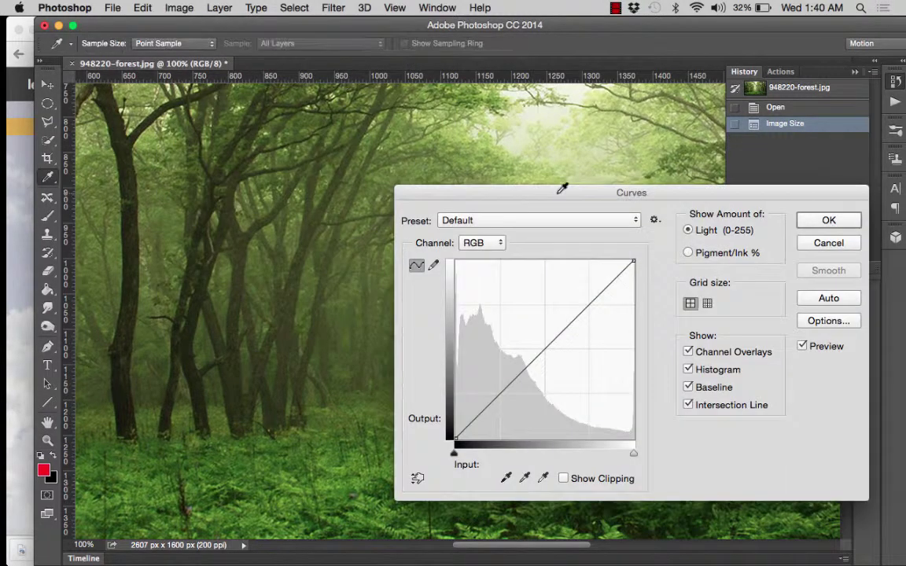
pyautogui.moveTo(568, 189); pyautogui.dragTo(631, 140)
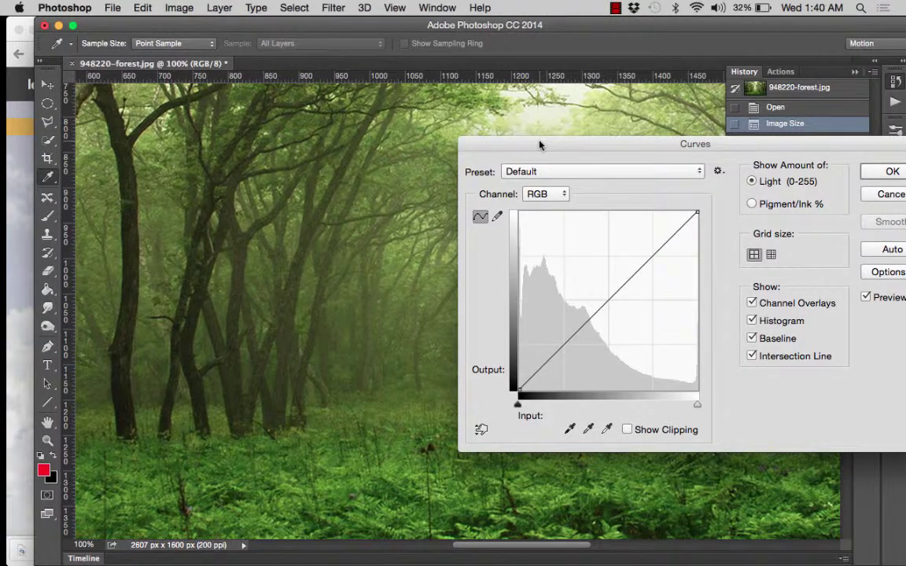
pyautogui.moveTo(541, 145); pyautogui.dragTo(580, 77)
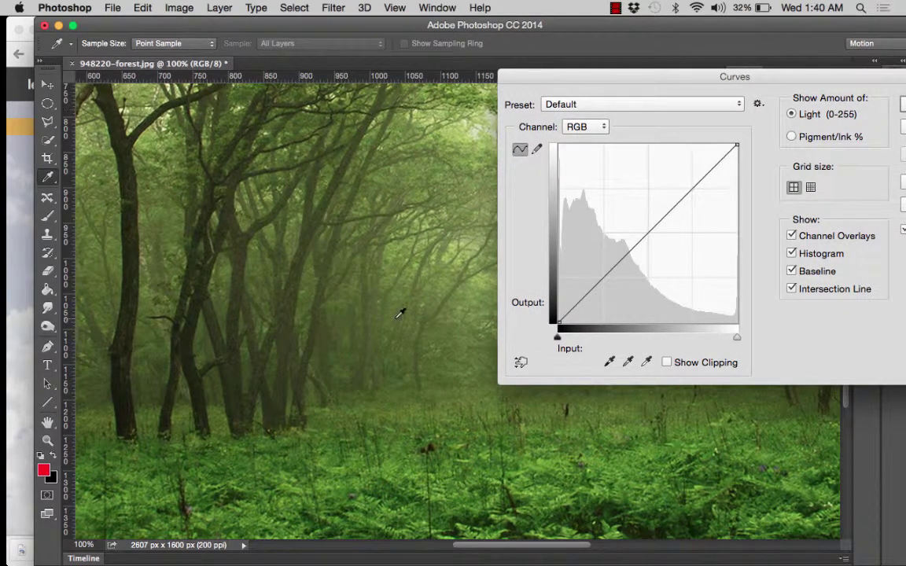
pyautogui.click(619, 261)
pyautogui.moveTo(619, 261); pyautogui.dragTo(623, 269)
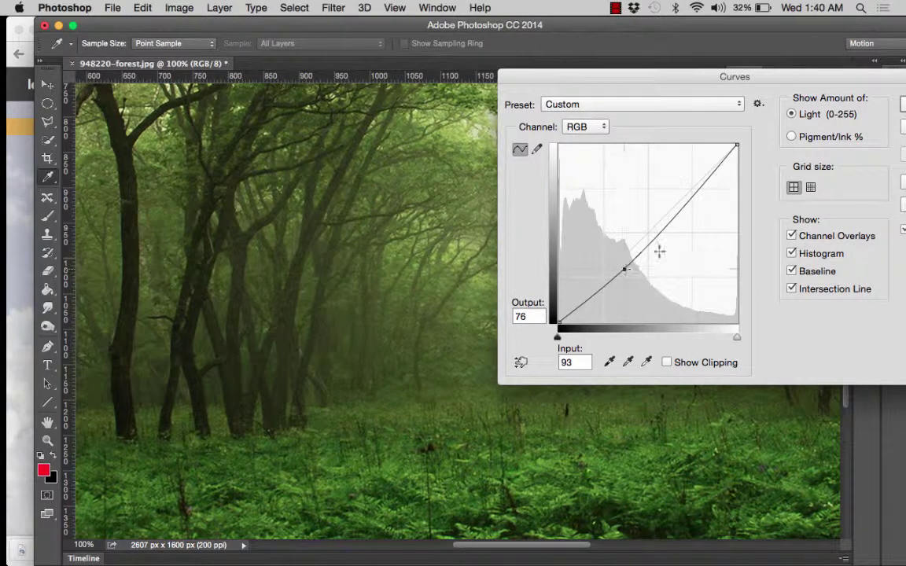
pyautogui.moveTo(684, 204); pyautogui.dragTo(677, 199)
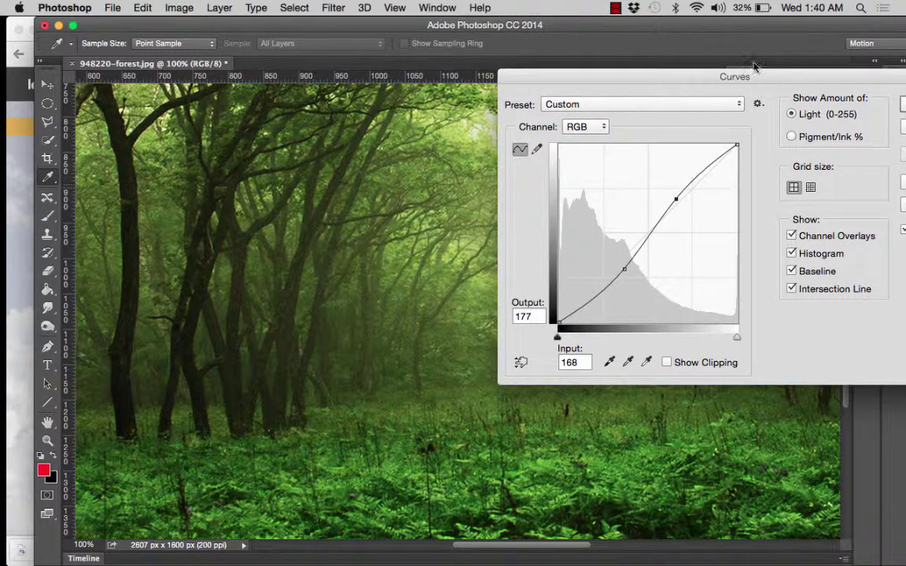
# Check the Curves effect across the forest photo, pull the curve's black point toward the bottom-left corner of the graph and apply the adjustment
pyautogui.moveTo(768, 80); pyautogui.dragTo(669, 380)
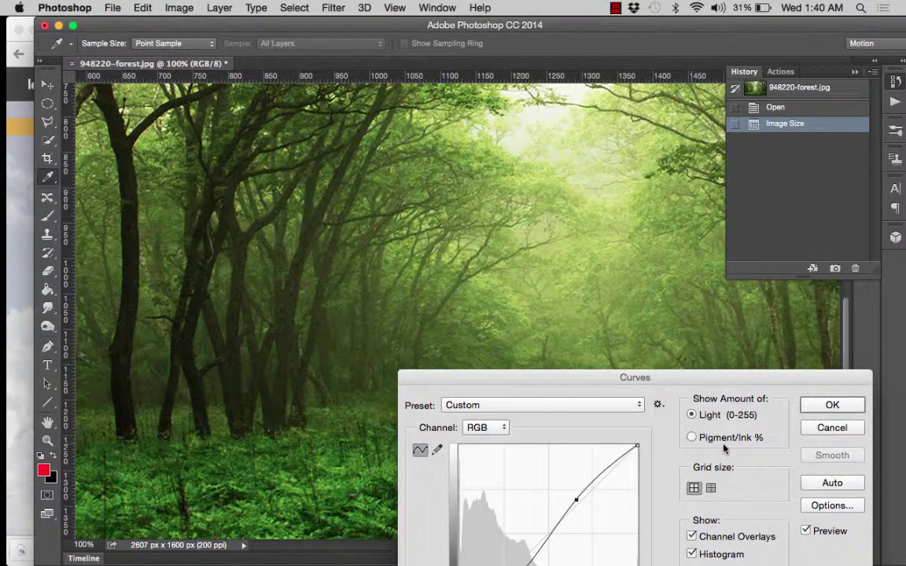
pyautogui.moveTo(790, 378); pyautogui.dragTo(705, 367)
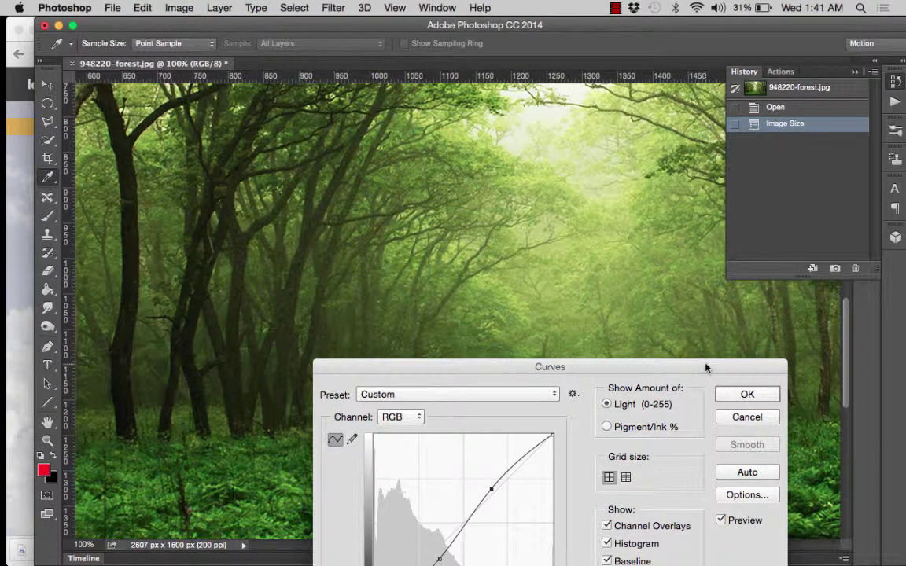
pyautogui.moveTo(706, 367); pyautogui.dragTo(739, 189)
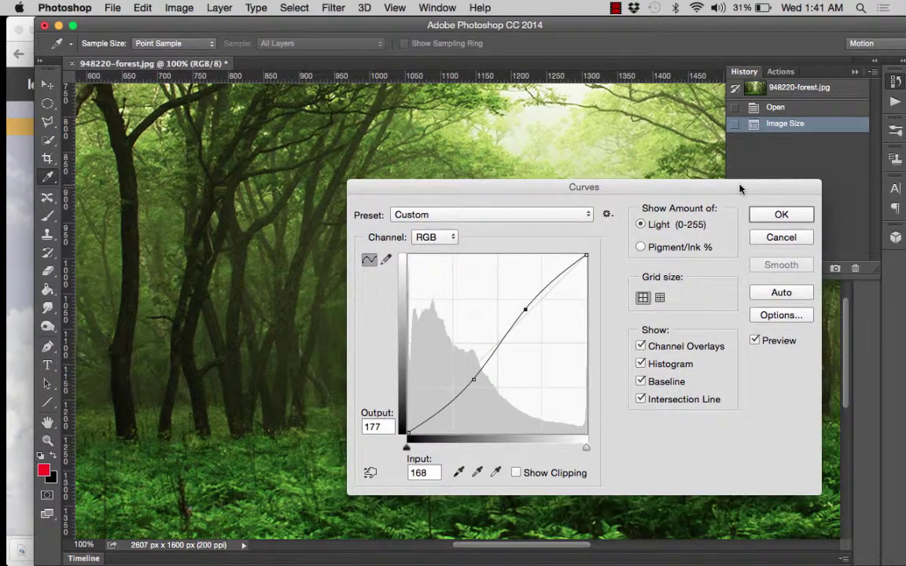
pyautogui.click(433, 237)
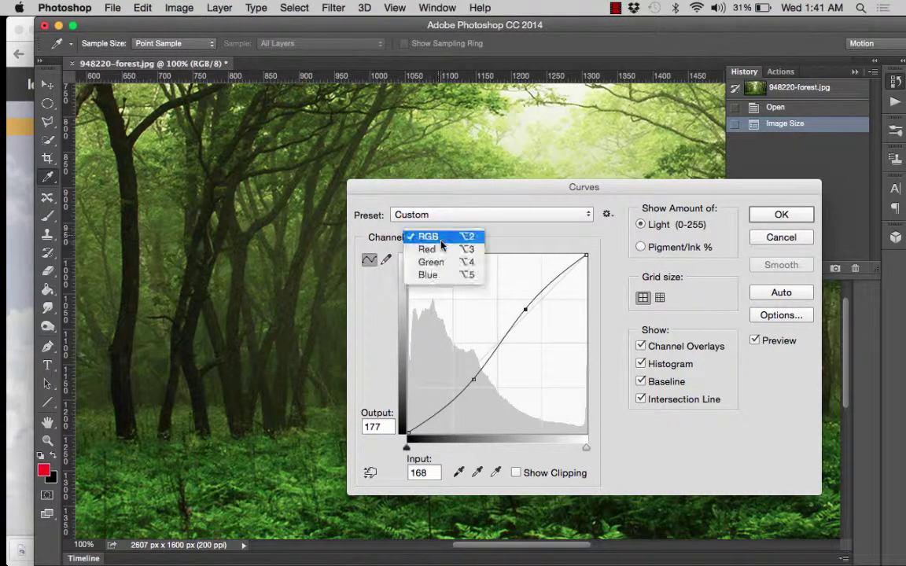
pyautogui.click(530, 236)
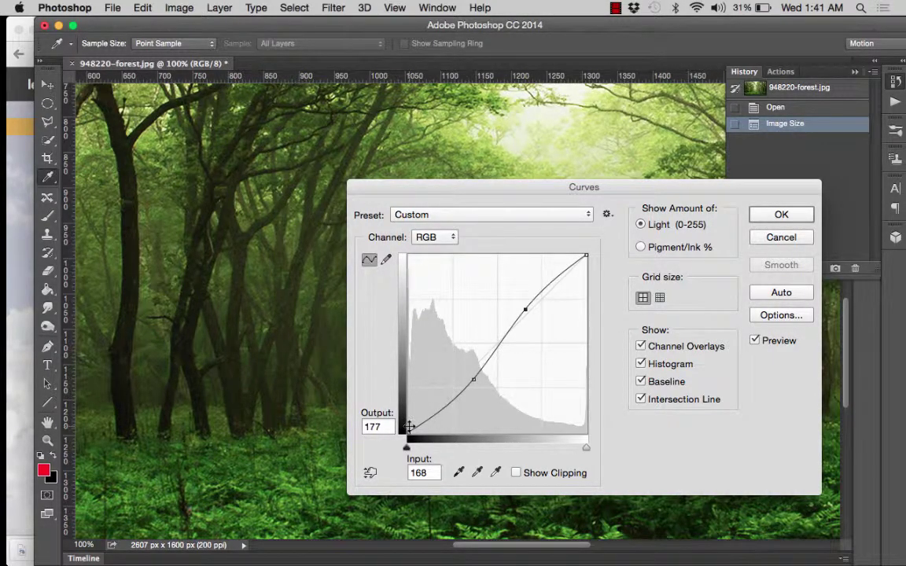
pyautogui.moveTo(408, 430)
pyautogui.mouseDown()
pyautogui.moveTo(408, 374)
pyautogui.moveTo(401, 447)
pyautogui.mouseUp()
pyautogui.click(781, 215)
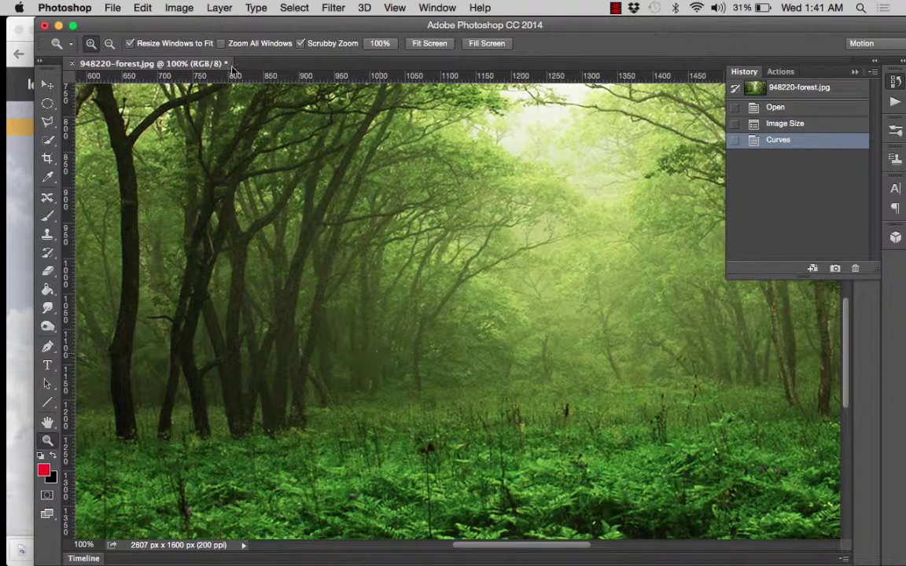
# Apply a Levels adjustment to the RGB channel with the midtone input level set to 0.97
pyautogui.click(178, 7)
pyautogui.moveTo(196, 48)
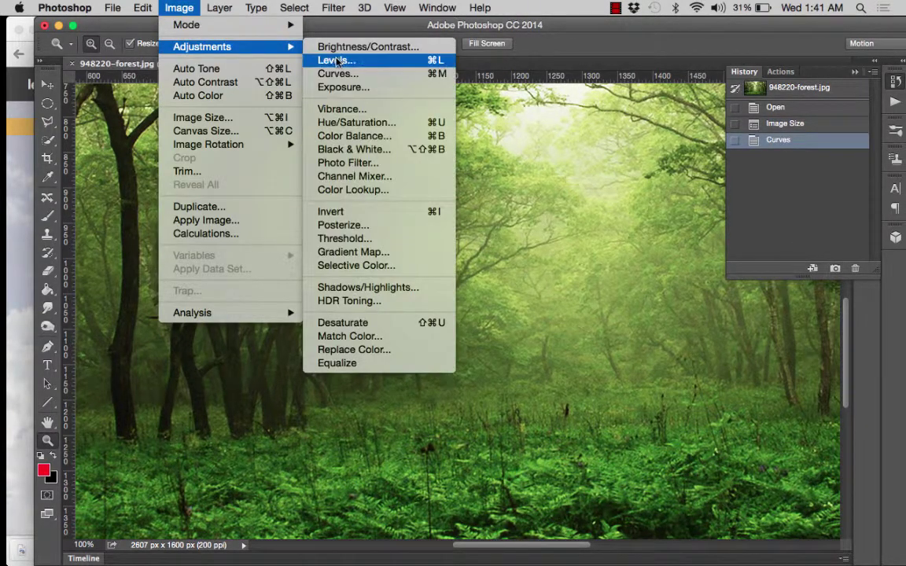
pyautogui.click(308, 60)
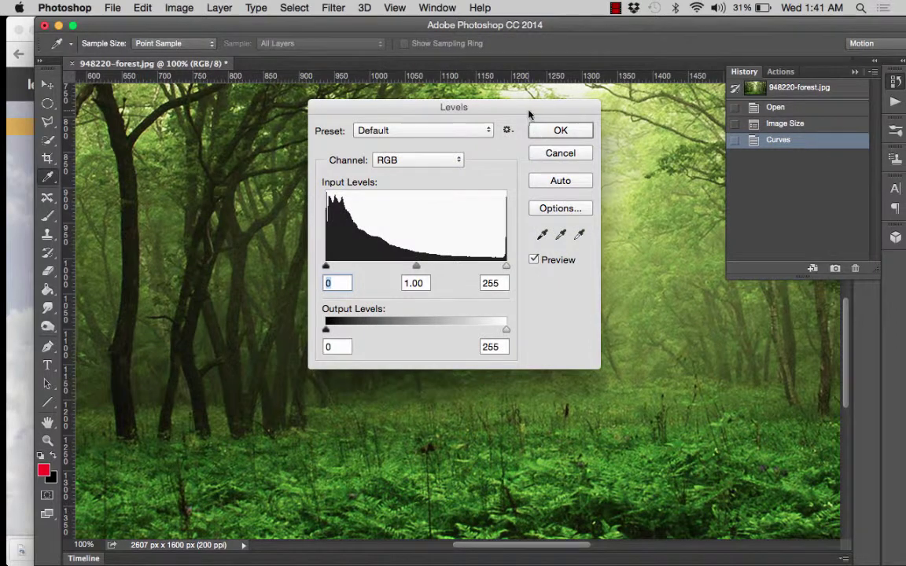
pyautogui.moveTo(530, 115); pyautogui.dragTo(687, 204)
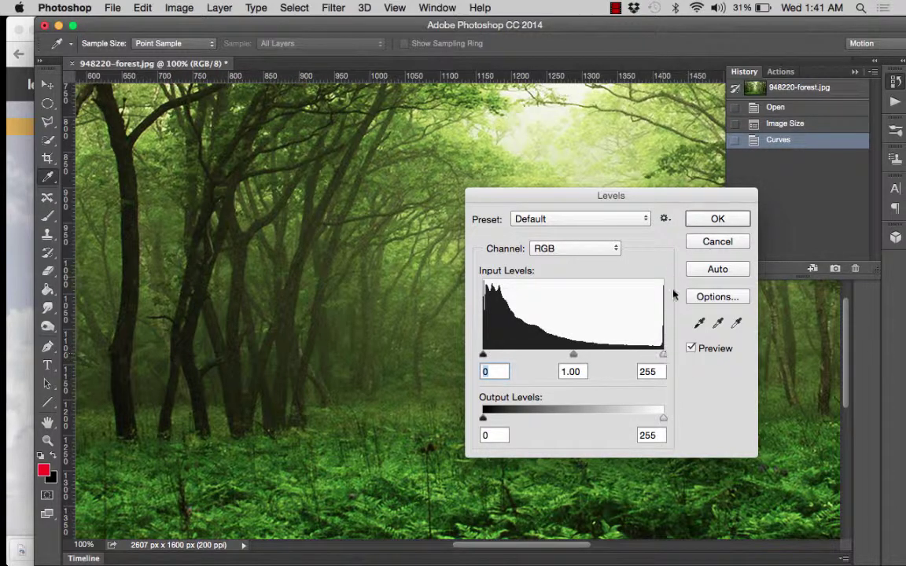
pyautogui.moveTo(573, 355)
pyautogui.mouseDown()
pyautogui.moveTo(560, 356)
pyautogui.moveTo(582, 357)
pyautogui.moveTo(517, 357)
pyautogui.moveTo(589, 352)
pyautogui.moveTo(577, 356)
pyautogui.mouseUp()
pyautogui.click(575, 355)
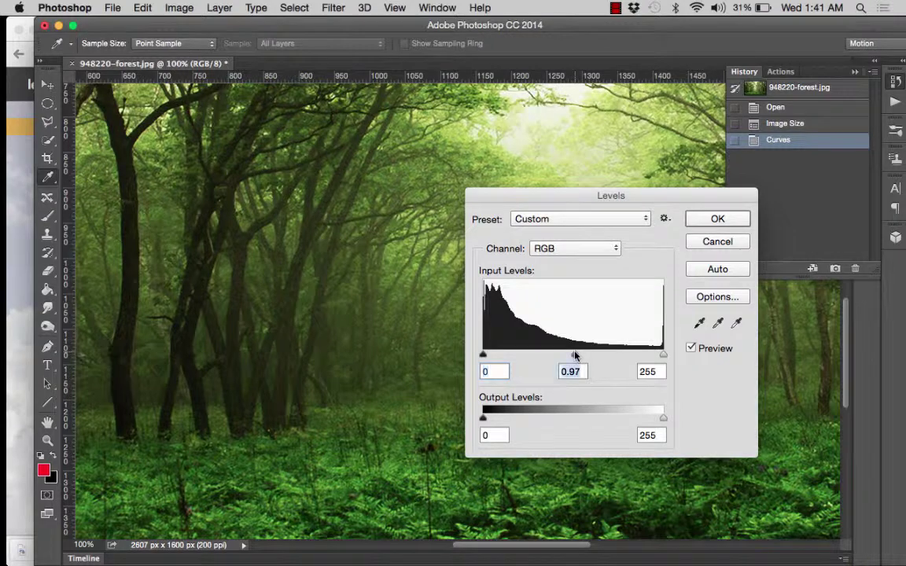
pyautogui.moveTo(668, 192); pyautogui.dragTo(584, 271)
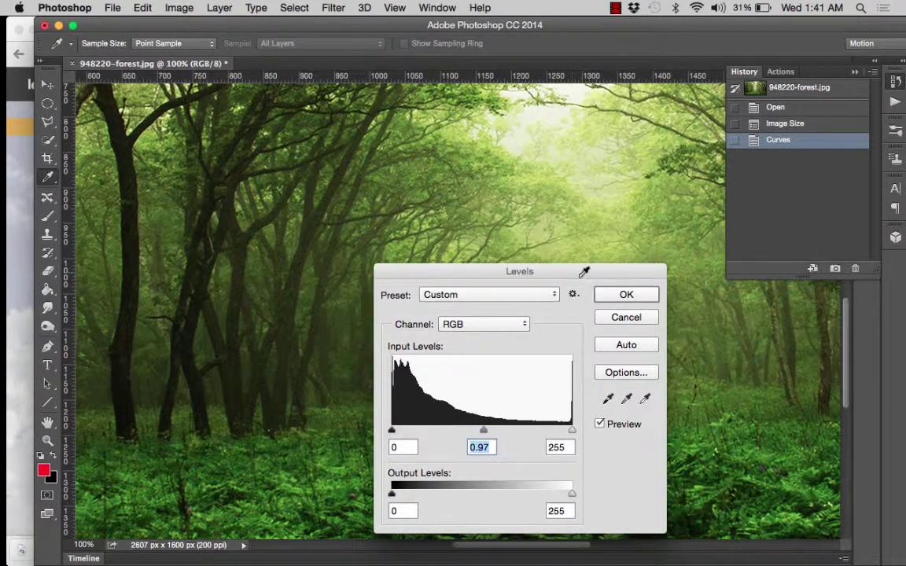
pyautogui.click(628, 295)
pyautogui.press('z')
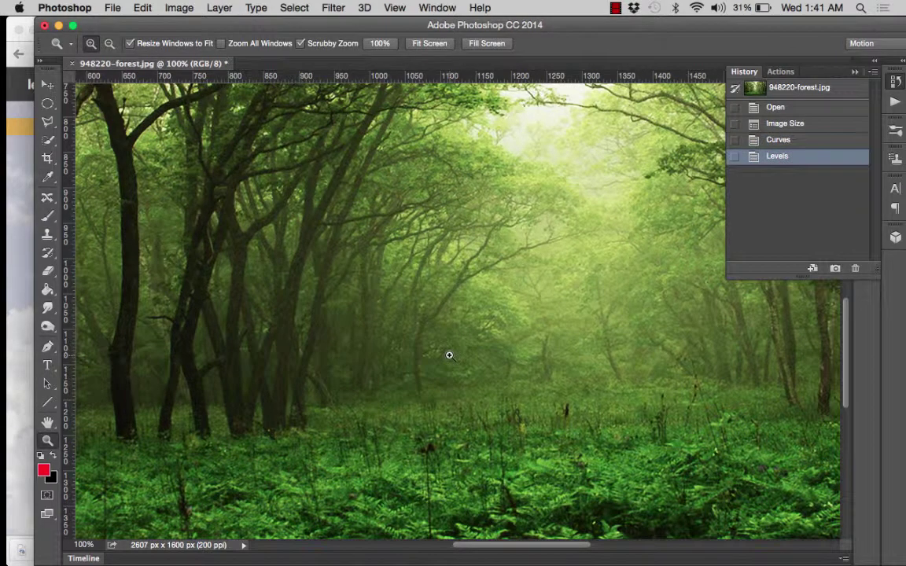
# Try an Unsharp Mask at 46% amount and 2.9 pixels radius, comparing the photo with and without the preview
pyautogui.hscroll(3, 614, 384)
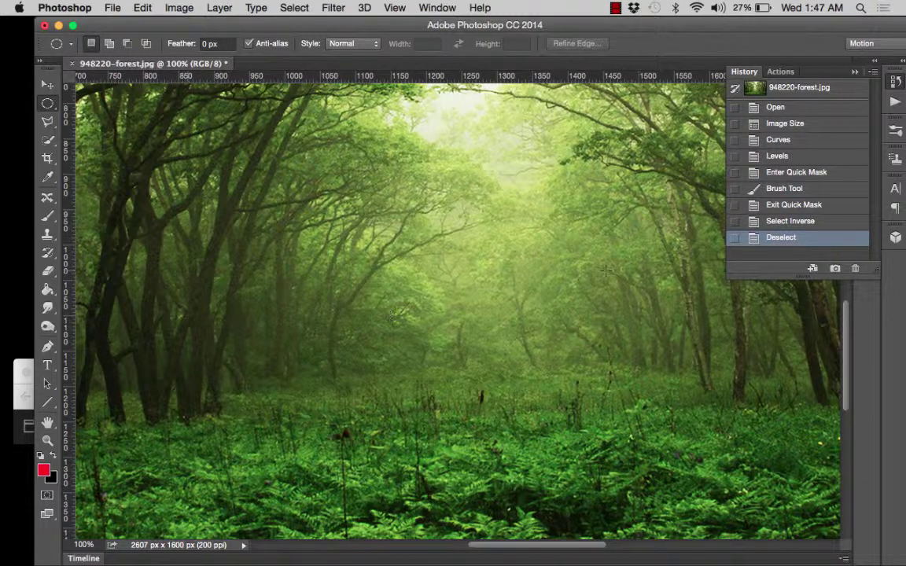
pyautogui.click(334, 8)
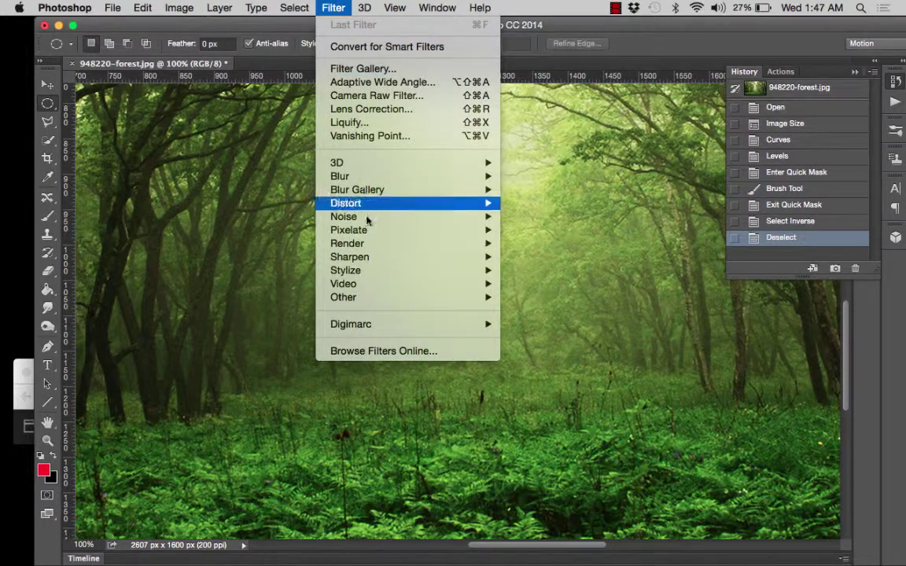
pyautogui.moveTo(421, 258)
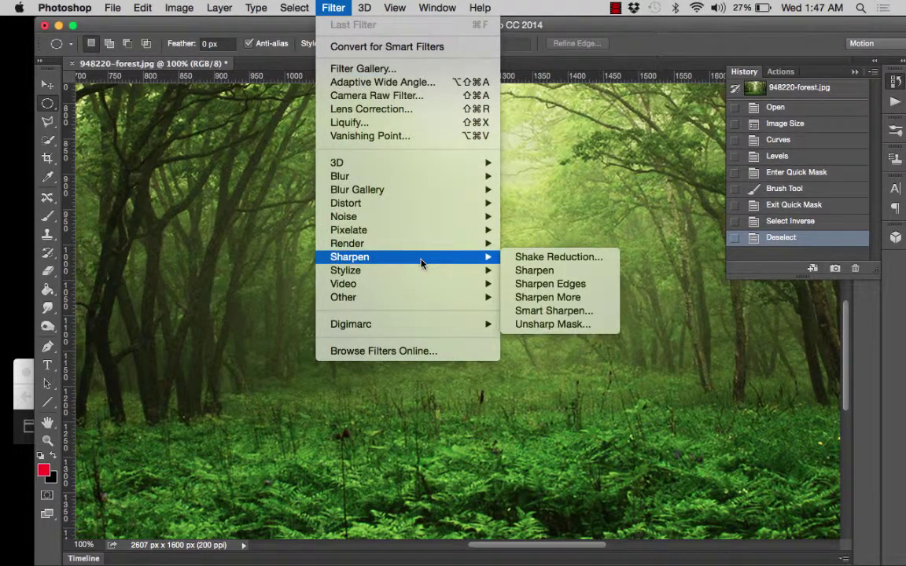
pyautogui.click(558, 324)
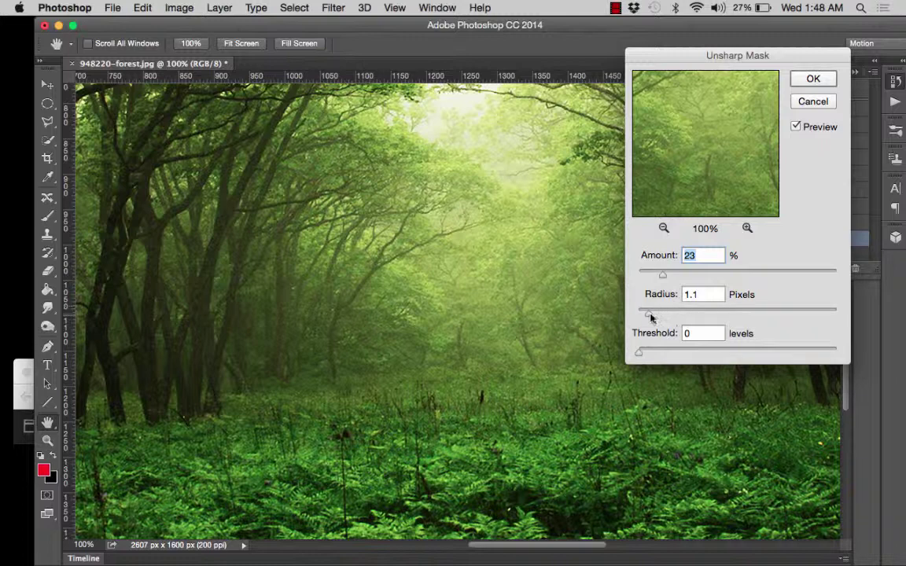
pyautogui.moveTo(650, 317); pyautogui.dragTo(697, 314)
pyautogui.moveTo(660, 277); pyautogui.dragTo(687, 276)
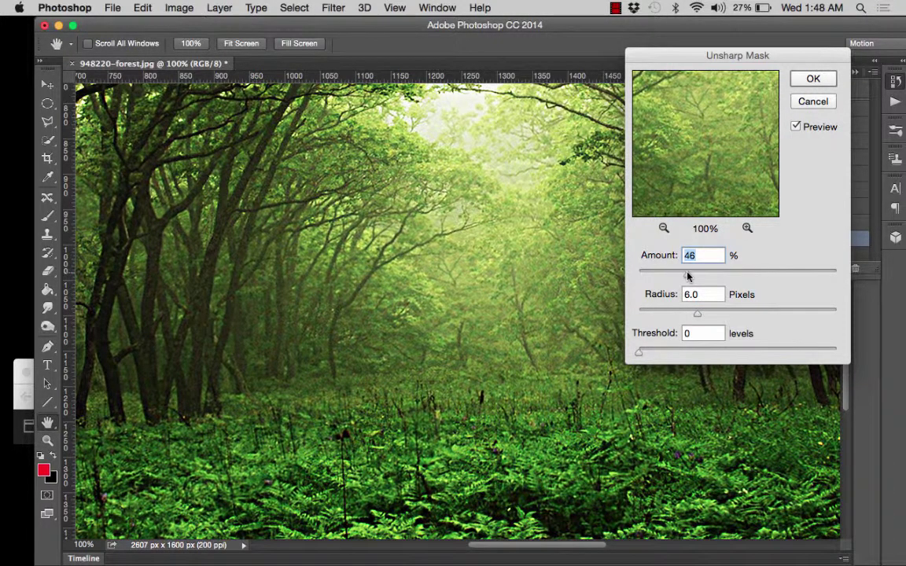
pyautogui.moveTo(696, 313); pyautogui.dragTo(669, 315)
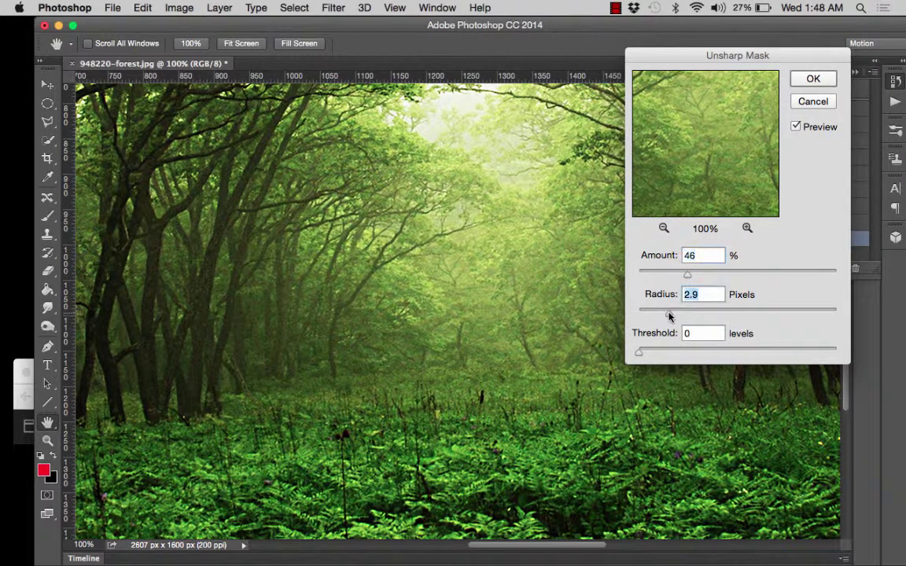
pyautogui.click(796, 127)
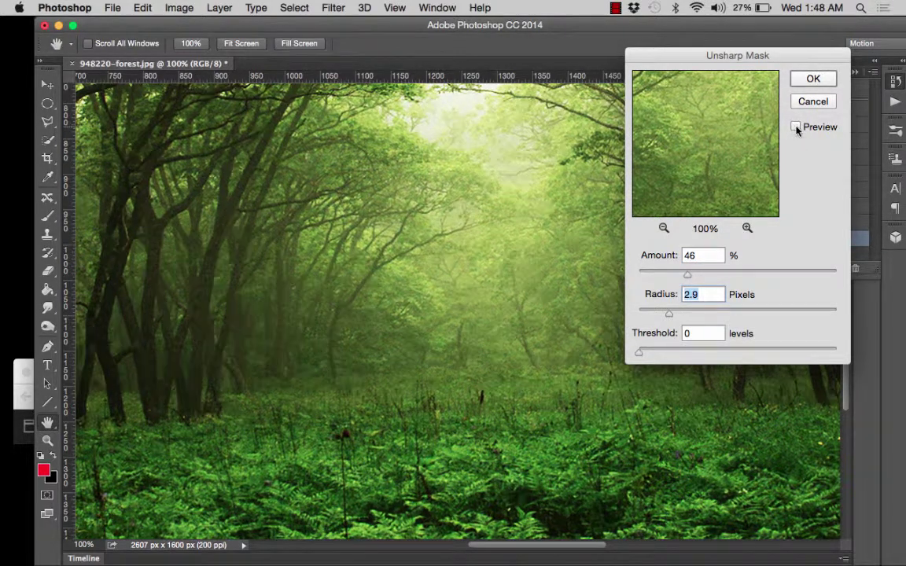
pyautogui.click(795, 128)
pyautogui.click(796, 127)
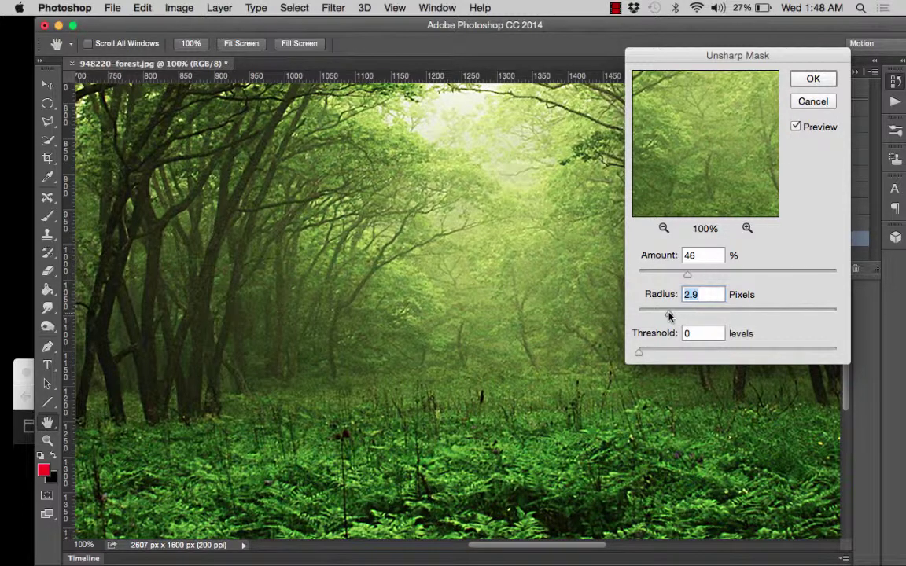
# Try the Unsharp Mask at 28% amount and 1.1 pixels radius, compare the preview and cancel the filter
pyautogui.moveTo(668, 315); pyautogui.dragTo(650, 312)
pyautogui.click(684, 277)
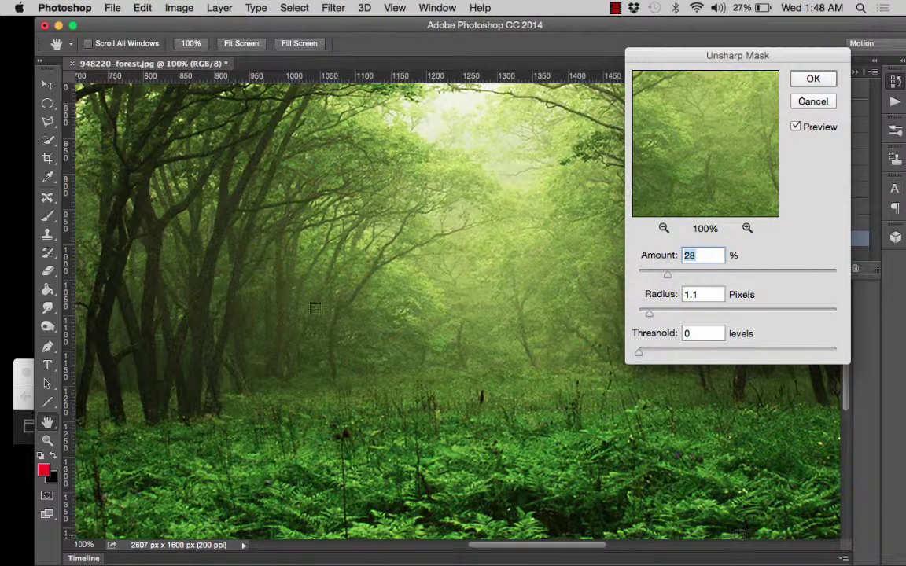
pyautogui.click(795, 127)
pyautogui.click(795, 127)
pyautogui.click(813, 101)
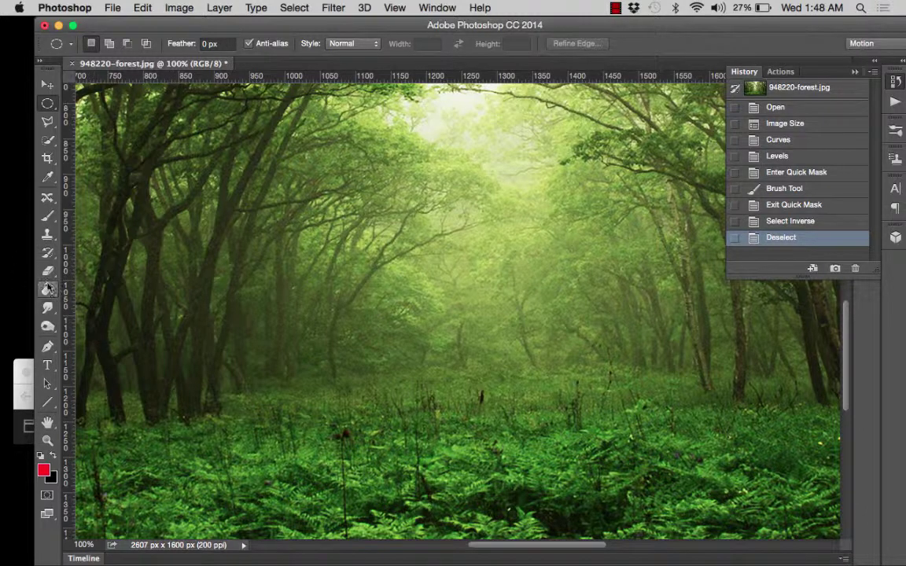
# Enter Quick Mask with default colors and mask the trees and sky above the ferns using a 220-pixel black brush at 100% opacity
pyautogui.press('b')
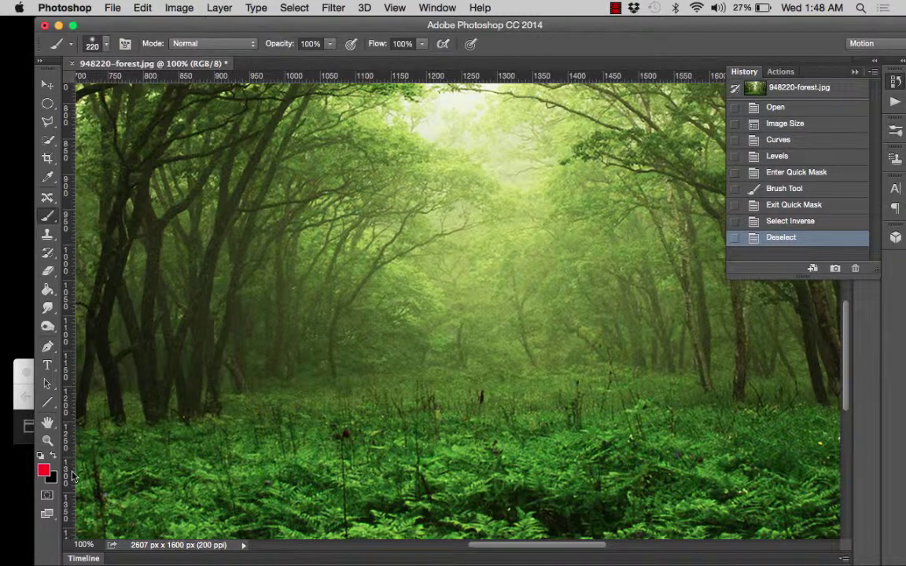
pyautogui.press('d')
pyautogui.press('q')
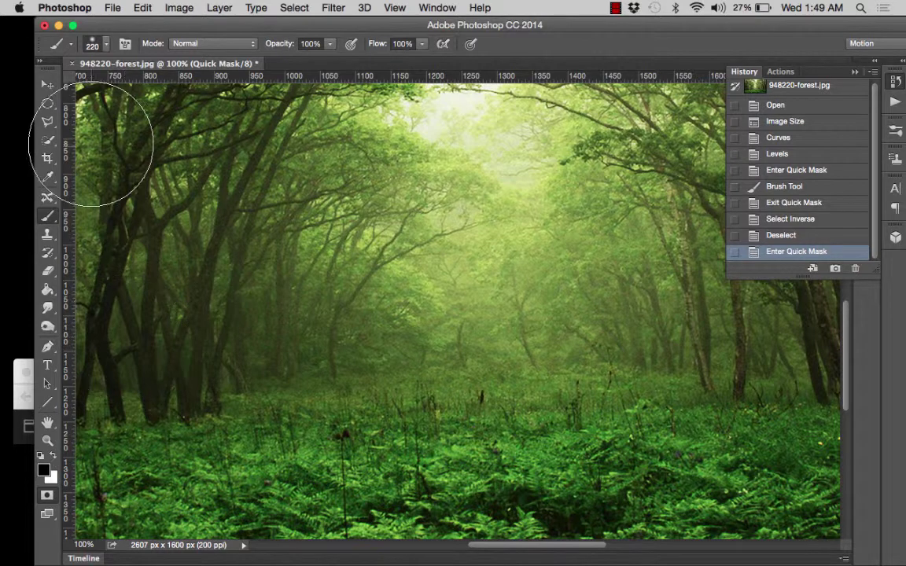
pyautogui.moveTo(126, 138)
pyautogui.mouseDown()
pyautogui.moveTo(349, 107)
pyautogui.moveTo(699, 119)
pyautogui.moveTo(661, 126)
pyautogui.moveTo(339, 102)
pyautogui.moveTo(67, 112)
pyautogui.moveTo(25, 153)
pyautogui.moveTo(128, 251)
pyautogui.moveTo(118, 208)
pyautogui.moveTo(206, 177)
pyautogui.moveTo(452, 169)
pyautogui.mouseUp()
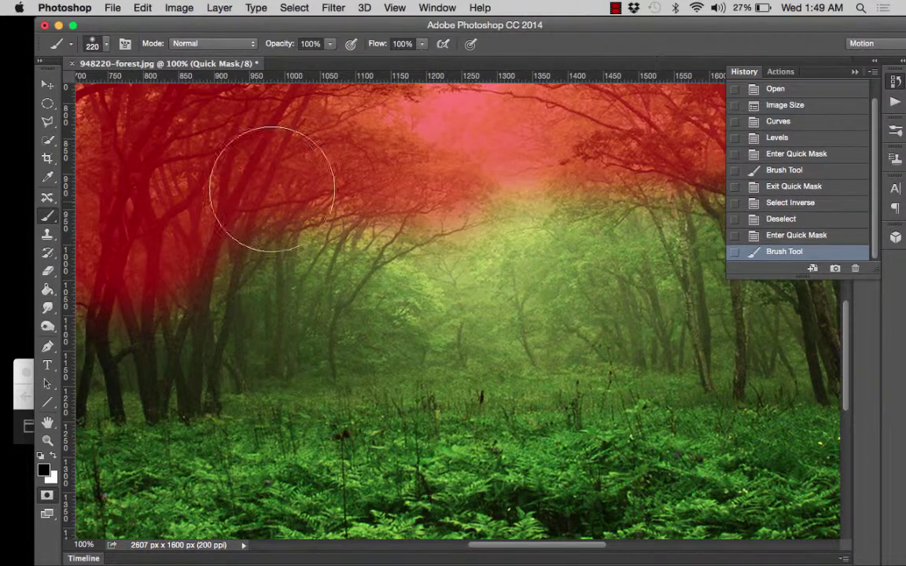
pyautogui.moveTo(273, 187)
pyautogui.mouseDown()
pyautogui.moveTo(245, 184)
pyautogui.moveTo(323, 172)
pyautogui.moveTo(757, 205)
pyautogui.moveTo(485, 123)
pyautogui.moveTo(905, 214)
pyautogui.moveTo(878, 218)
pyautogui.moveTo(844, 249)
pyautogui.moveTo(652, 225)
pyautogui.moveTo(298, 225)
pyautogui.moveTo(42, 278)
pyautogui.moveTo(139, 238)
pyautogui.moveTo(135, 295)
pyautogui.moveTo(94, 329)
pyautogui.moveTo(188, 313)
pyautogui.moveTo(234, 230)
pyautogui.moveTo(128, 271)
pyautogui.moveTo(85, 186)
pyautogui.mouseUp()
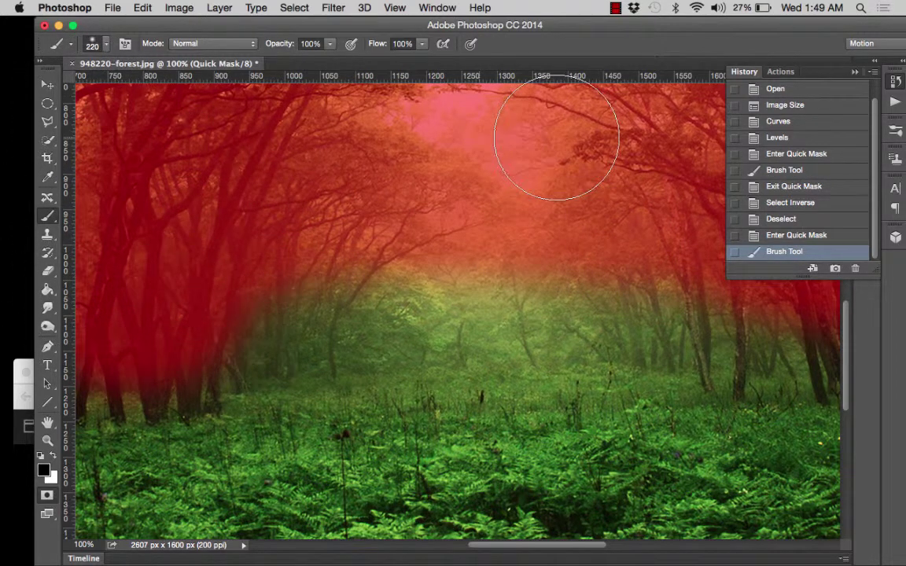
pyautogui.moveTo(821, 309)
pyautogui.mouseDown()
pyautogui.moveTo(795, 317)
pyautogui.moveTo(661, 253)
pyautogui.moveTo(480, 239)
pyautogui.moveTo(320, 269)
pyautogui.moveTo(458, 238)
pyautogui.moveTo(252, 290)
pyautogui.moveTo(318, 258)
pyautogui.moveTo(252, 312)
pyautogui.mouseUp()
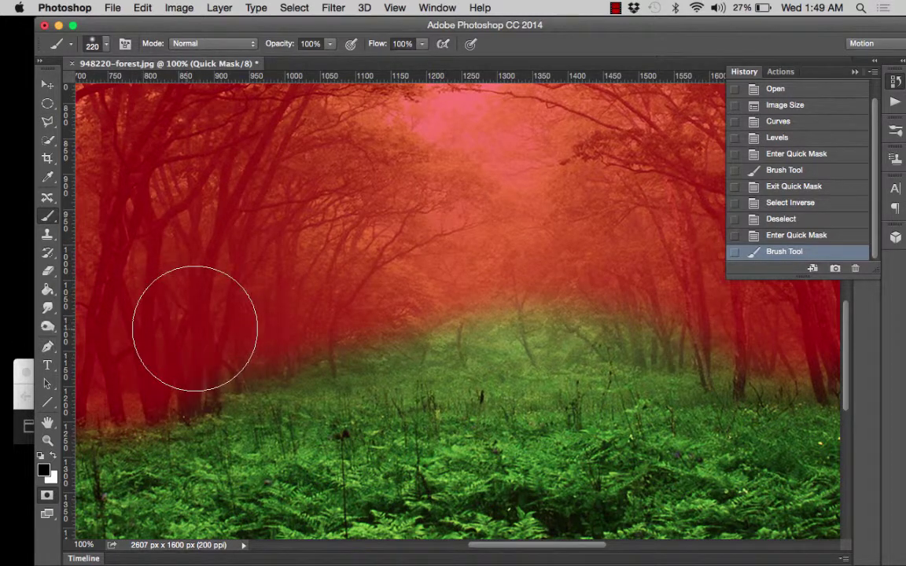
pyautogui.moveTo(398, 283)
pyautogui.mouseDown()
pyautogui.moveTo(655, 294)
pyautogui.moveTo(859, 321)
pyautogui.moveTo(719, 321)
pyautogui.moveTo(440, 283)
pyautogui.moveTo(297, 281)
pyautogui.moveTo(218, 299)
pyautogui.moveTo(388, 300)
pyautogui.moveTo(449, 275)
pyautogui.mouseUp()
# Lower the brush opacity to 40% and paint a soft mask transition across the far edge of the ferns below the trees
pyautogui.click(330, 44)
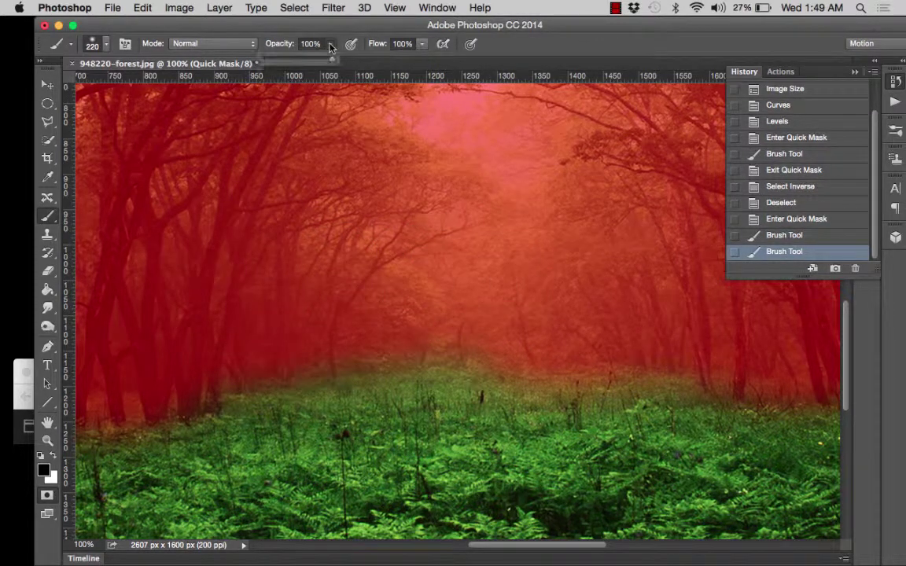
pyautogui.moveTo(331, 58); pyautogui.dragTo(290, 59)
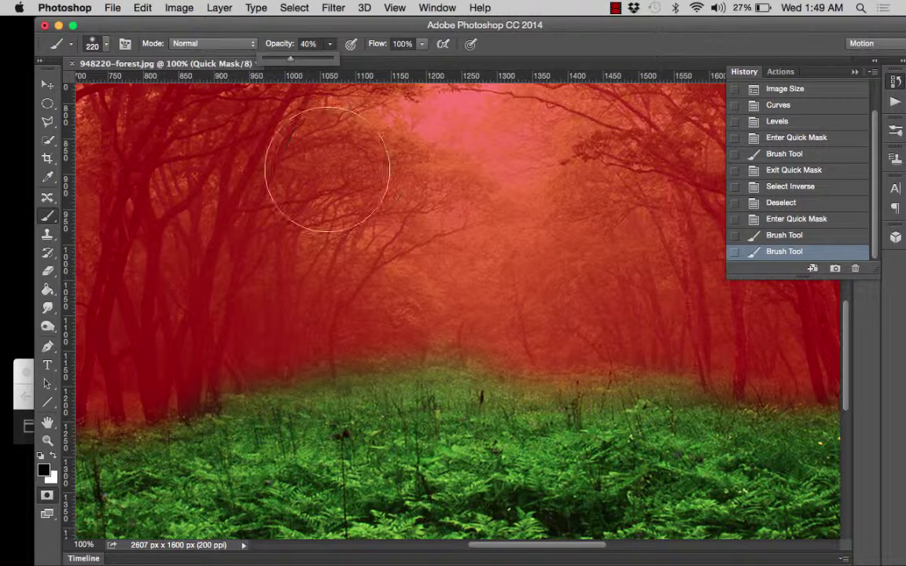
pyautogui.click(121, 445)
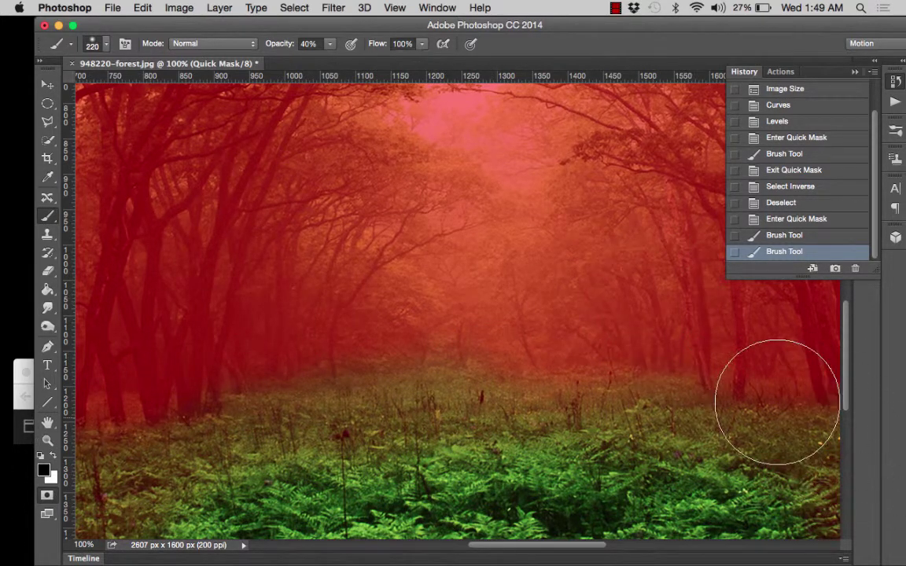
pyautogui.moveTo(361, 340); pyautogui.dragTo(416, 313)
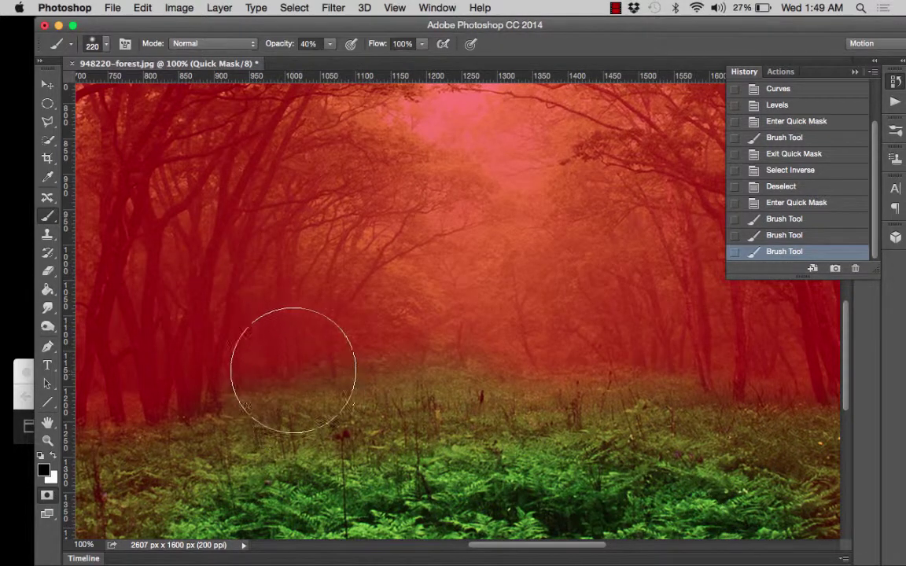
pyautogui.moveTo(185, 359); pyautogui.dragTo(143, 344)
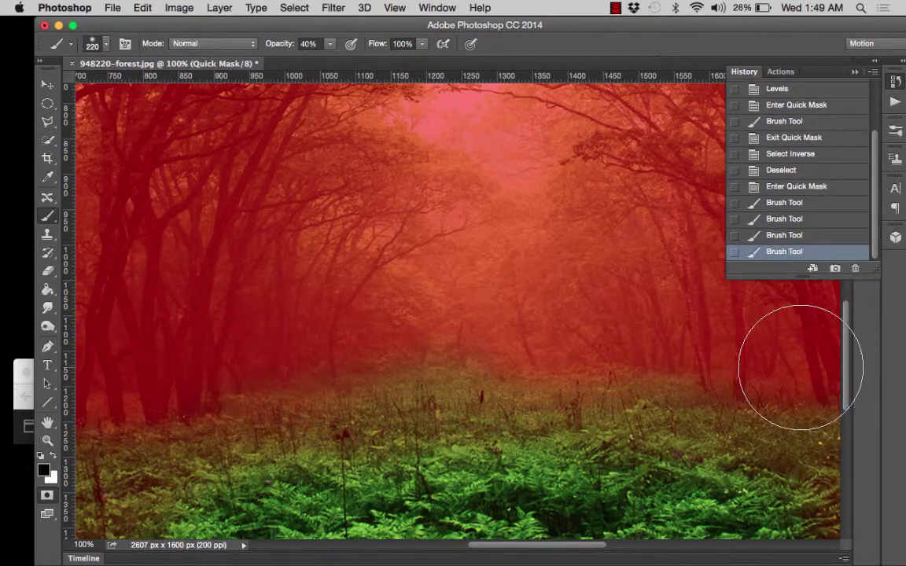
pyautogui.moveTo(385, 336); pyautogui.dragTo(349, 302)
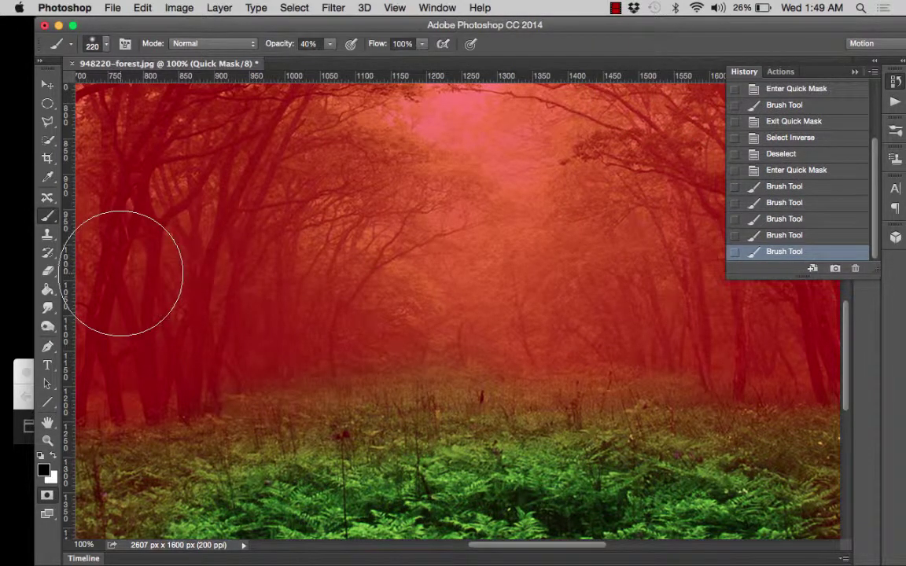
# Exit Quick Mask to turn the unmasked ferns into a selection and hide the selection edges
pyautogui.press('q')
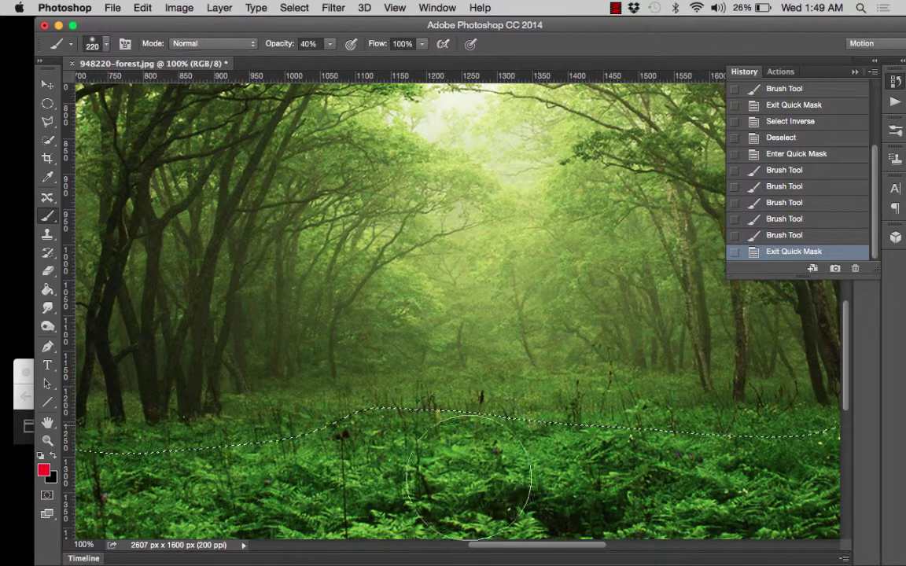
pyautogui.click(395, 8)
pyautogui.moveTo(446, 238)
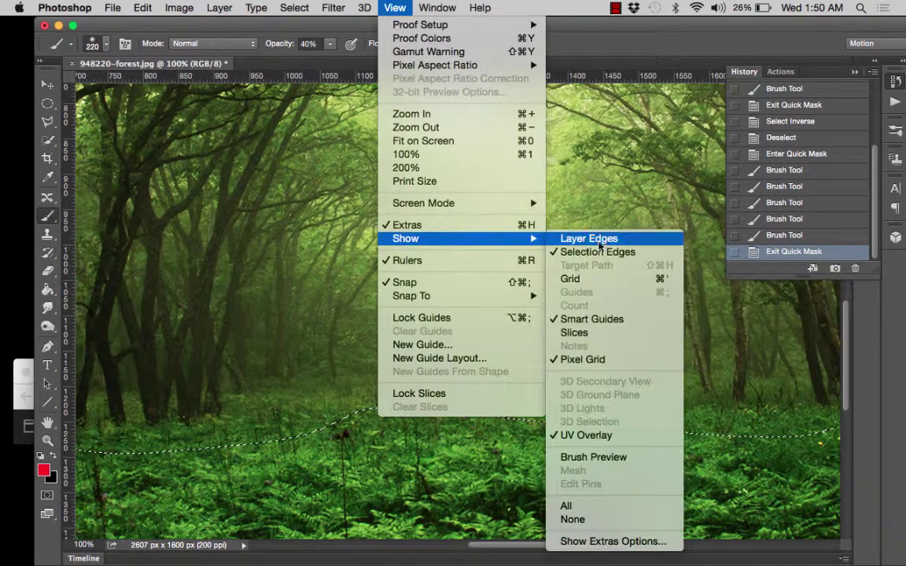
pyautogui.click(605, 253)
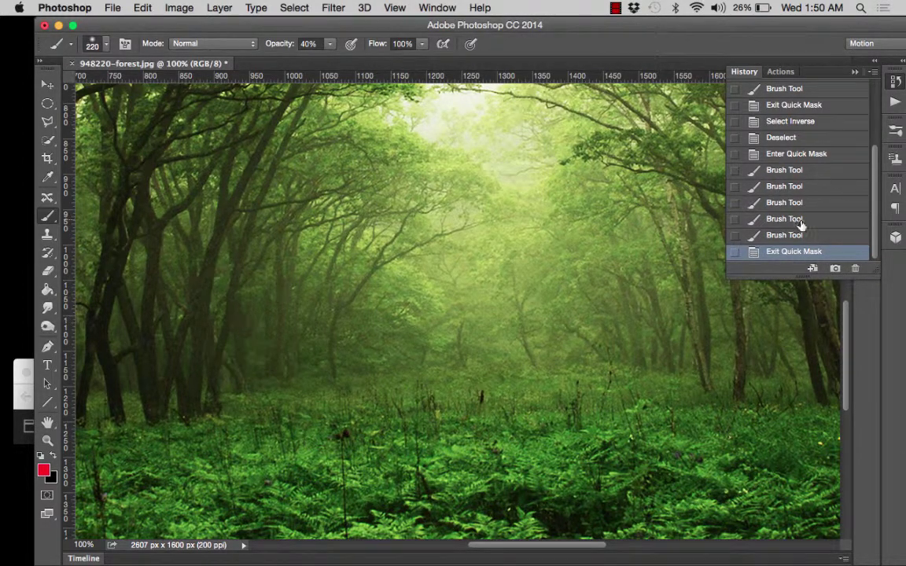
# Set up an Unsharp Mask on the selected ferns with 41% amount and 1.3 pixels radius
pyautogui.click(333, 8)
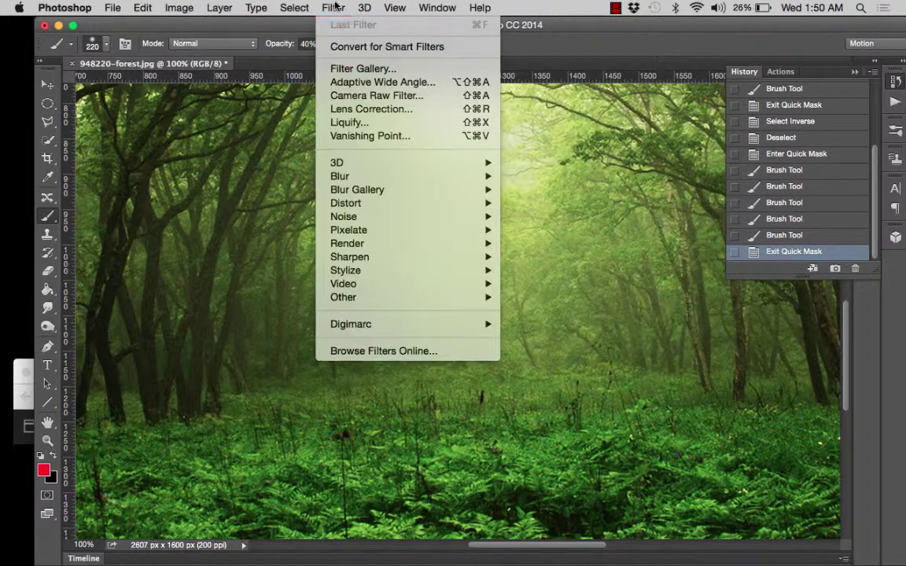
pyautogui.moveTo(372, 261)
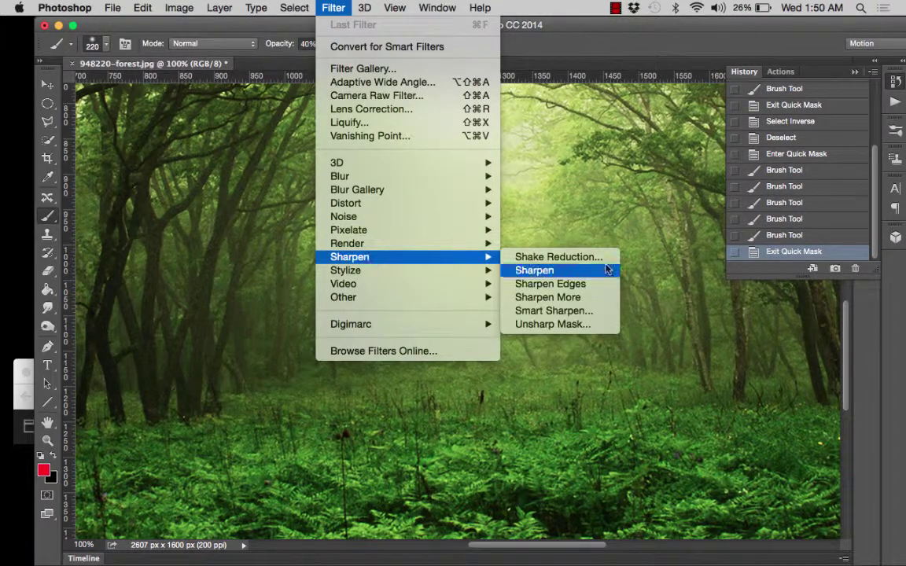
pyautogui.click(564, 324)
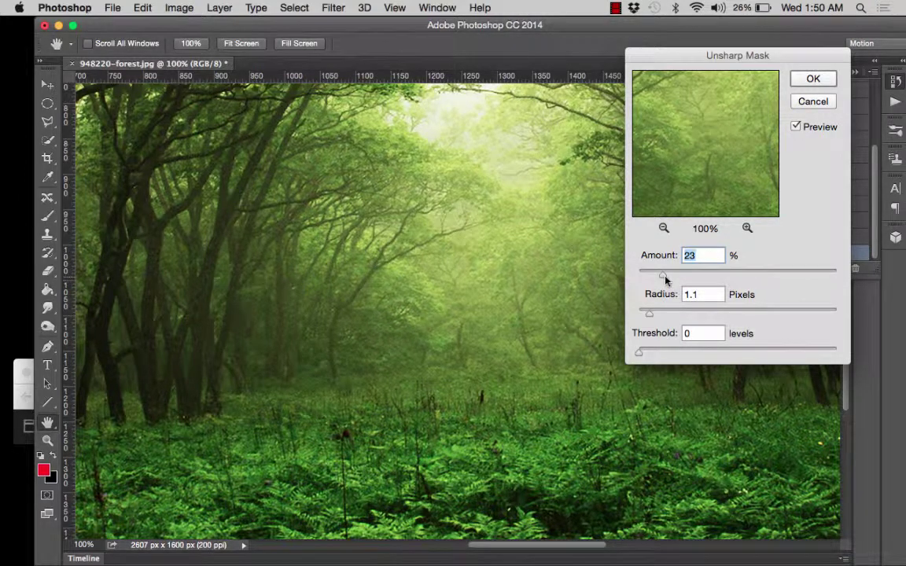
pyautogui.moveTo(664, 275); pyautogui.dragTo(826, 285)
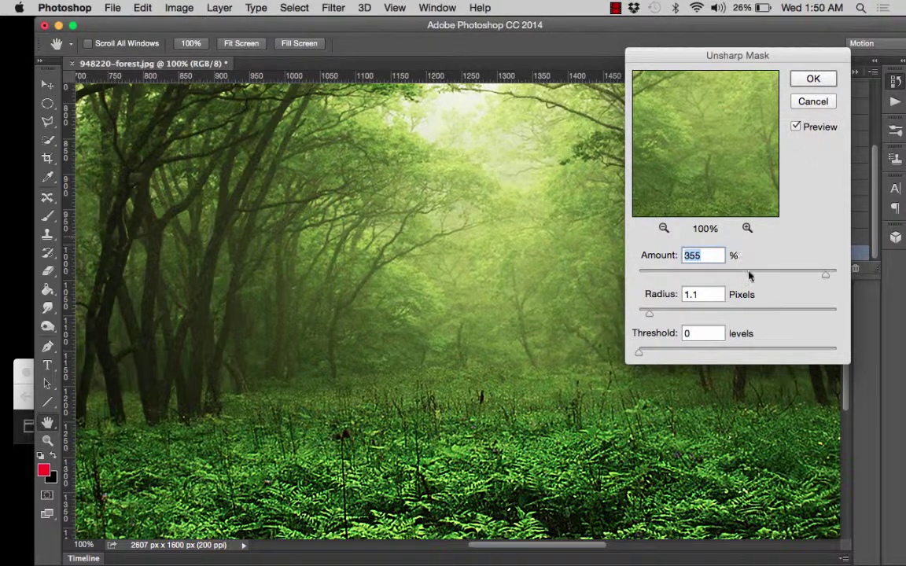
pyautogui.moveTo(827, 277); pyautogui.dragTo(693, 277)
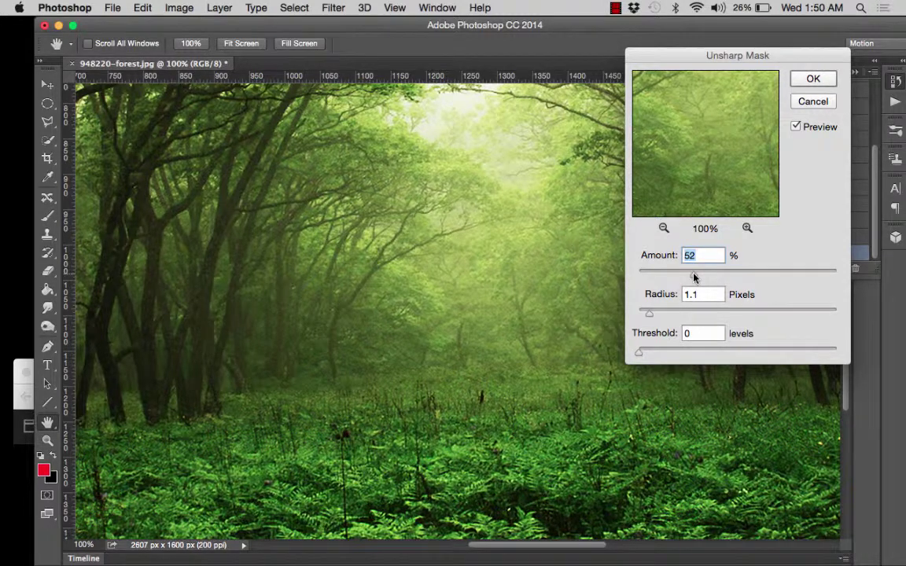
pyautogui.moveTo(693, 276); pyautogui.dragTo(681, 277)
pyautogui.moveTo(647, 316)
pyautogui.mouseDown()
pyautogui.moveTo(659, 316)
pyautogui.moveTo(651, 316)
pyautogui.mouseUp()
pyautogui.moveTo(681, 275); pyautogui.dragTo(682, 277)
# Move the filter dialog clear of the ferns, compare them with and without the preview, and apply the Unsharp Mask
pyautogui.moveTo(767, 59); pyautogui.dragTo(835, 44)
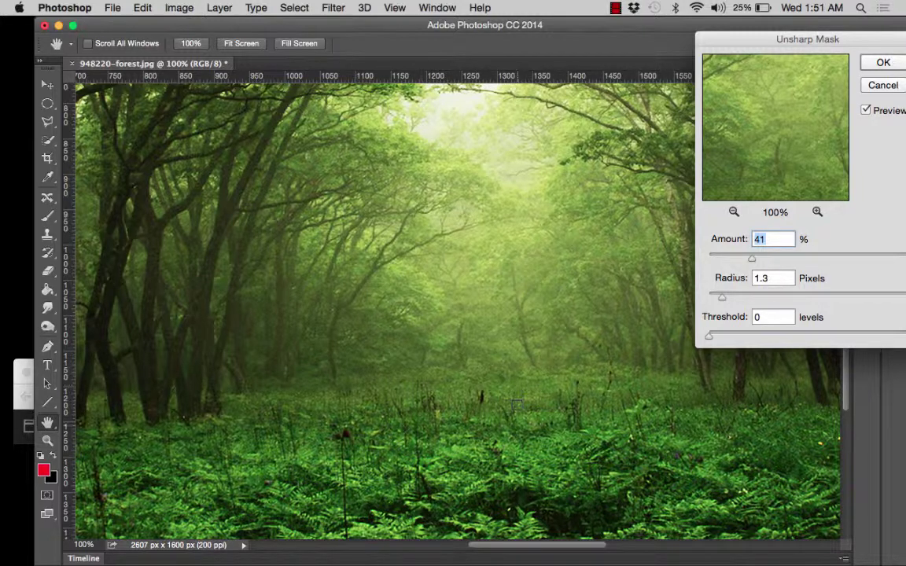
pyautogui.moveTo(844, 40); pyautogui.dragTo(570, 28)
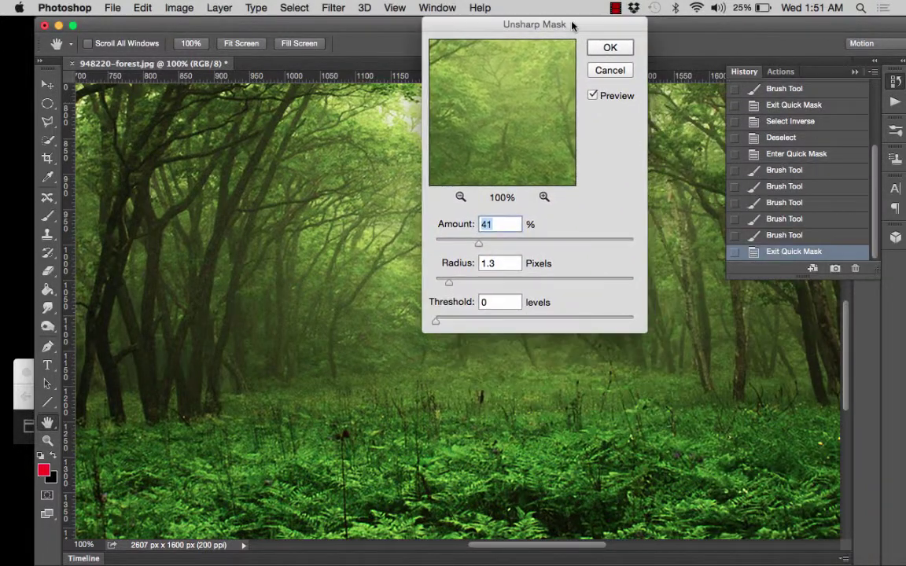
pyautogui.click(593, 95)
pyautogui.click(593, 95)
pyautogui.moveTo(577, 27); pyautogui.dragTo(602, 131)
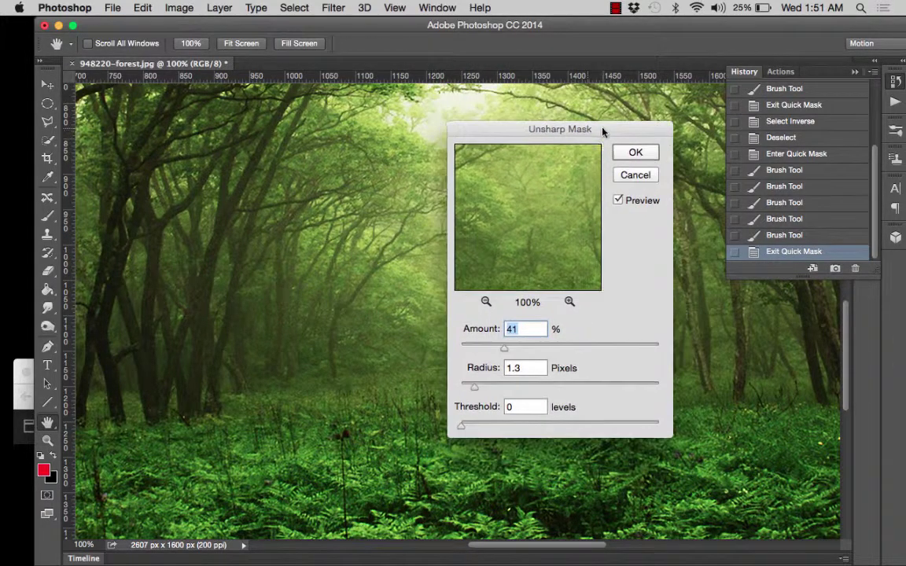
pyautogui.click(635, 153)
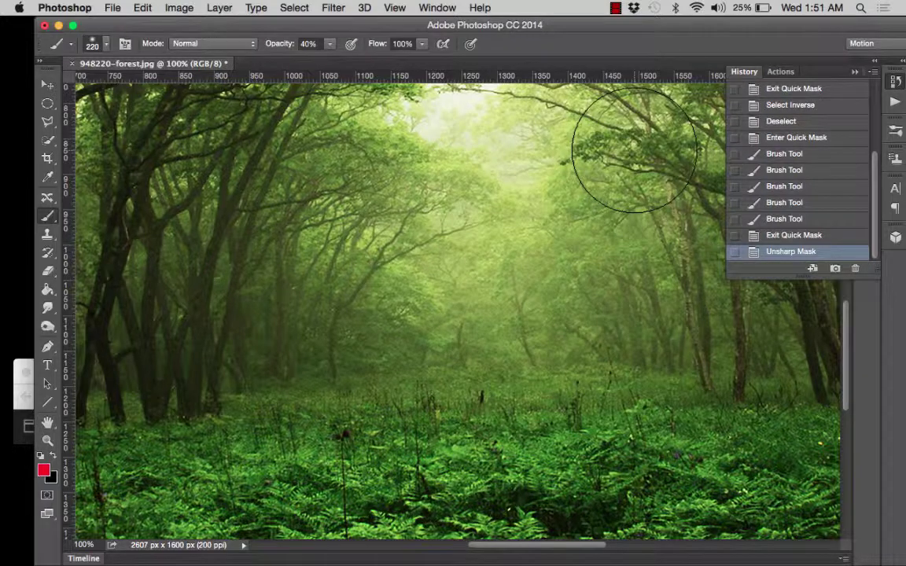